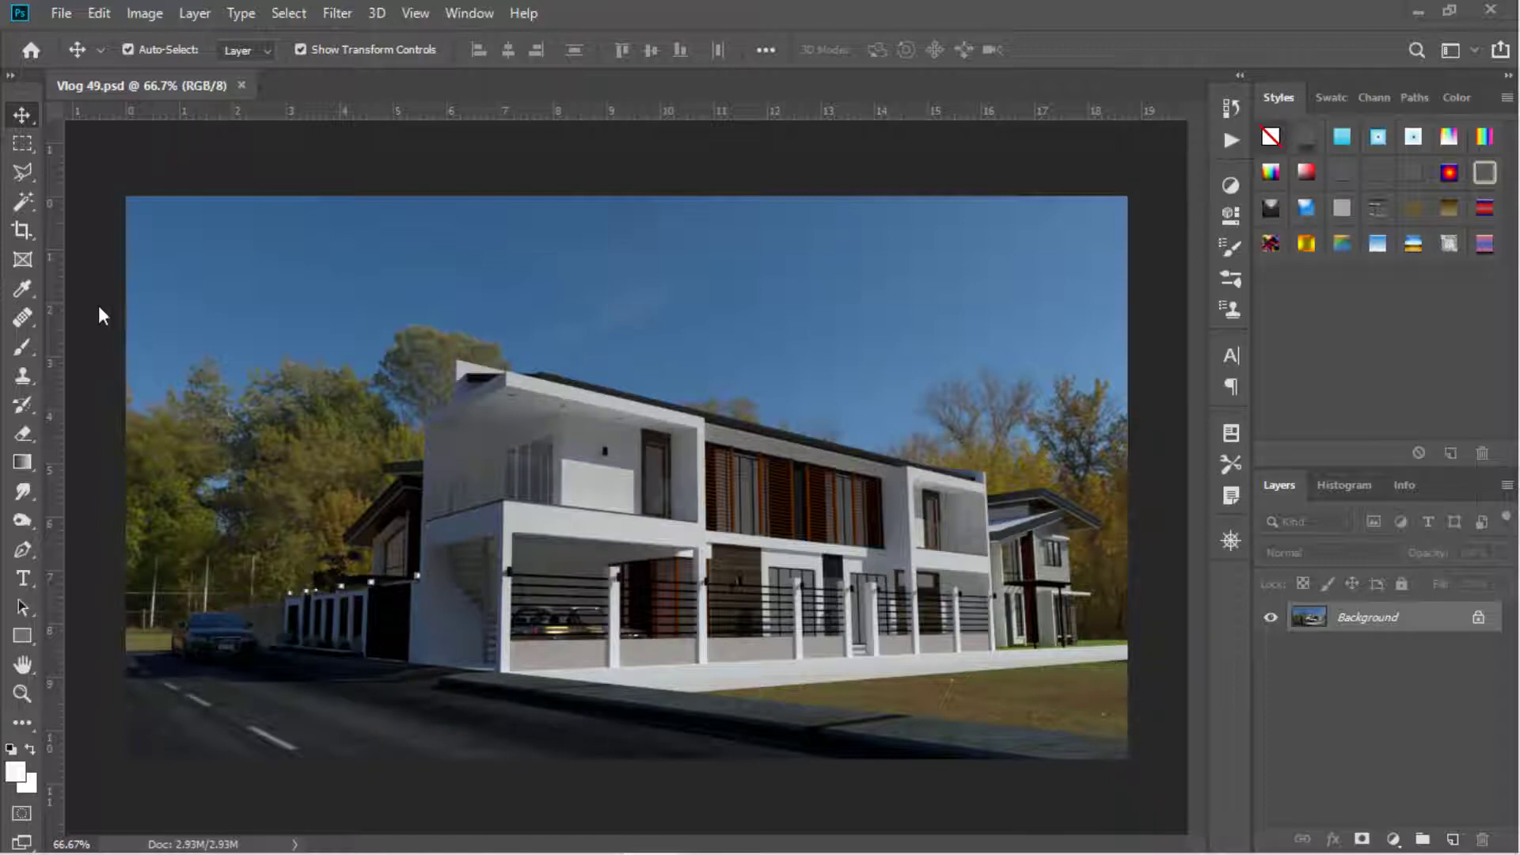
Open the Levels dialog from Image > Adjustments over the house render
click(153, 16)
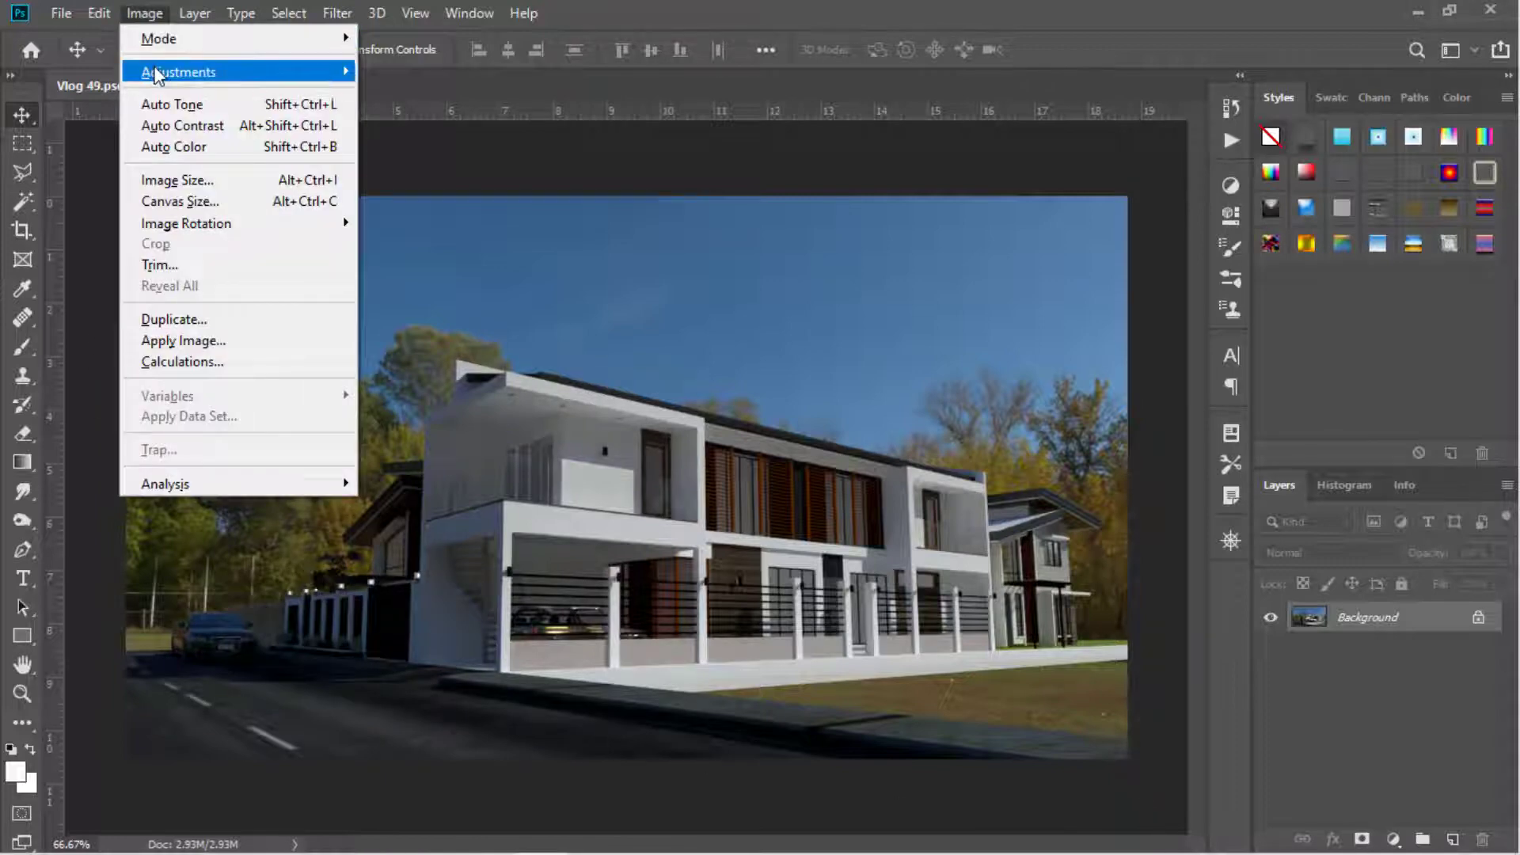
mouse_move(158, 71)
click(387, 95)
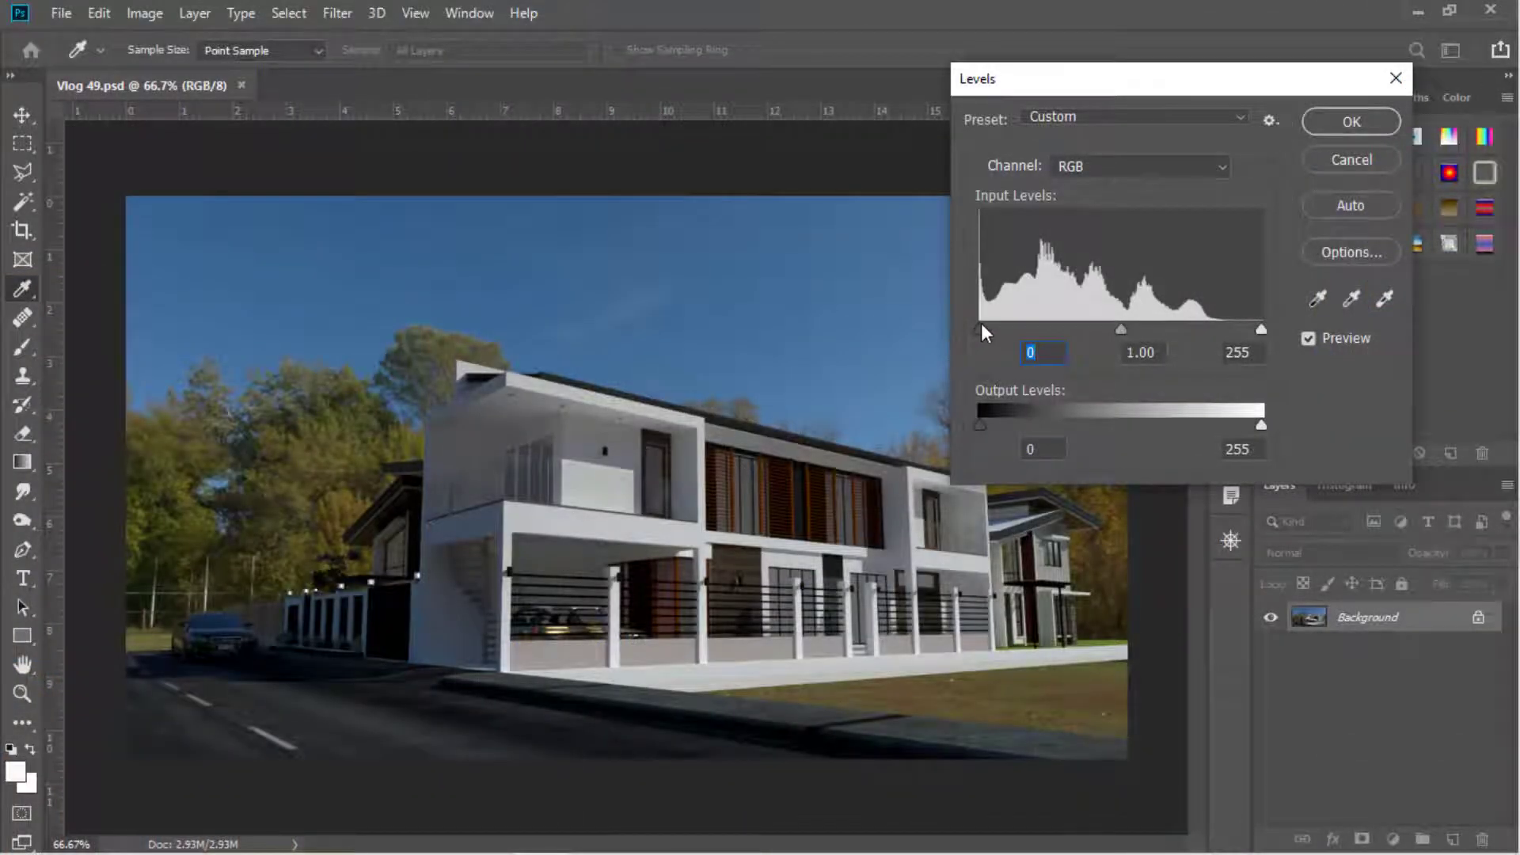
drag(981, 327, 1016, 326)
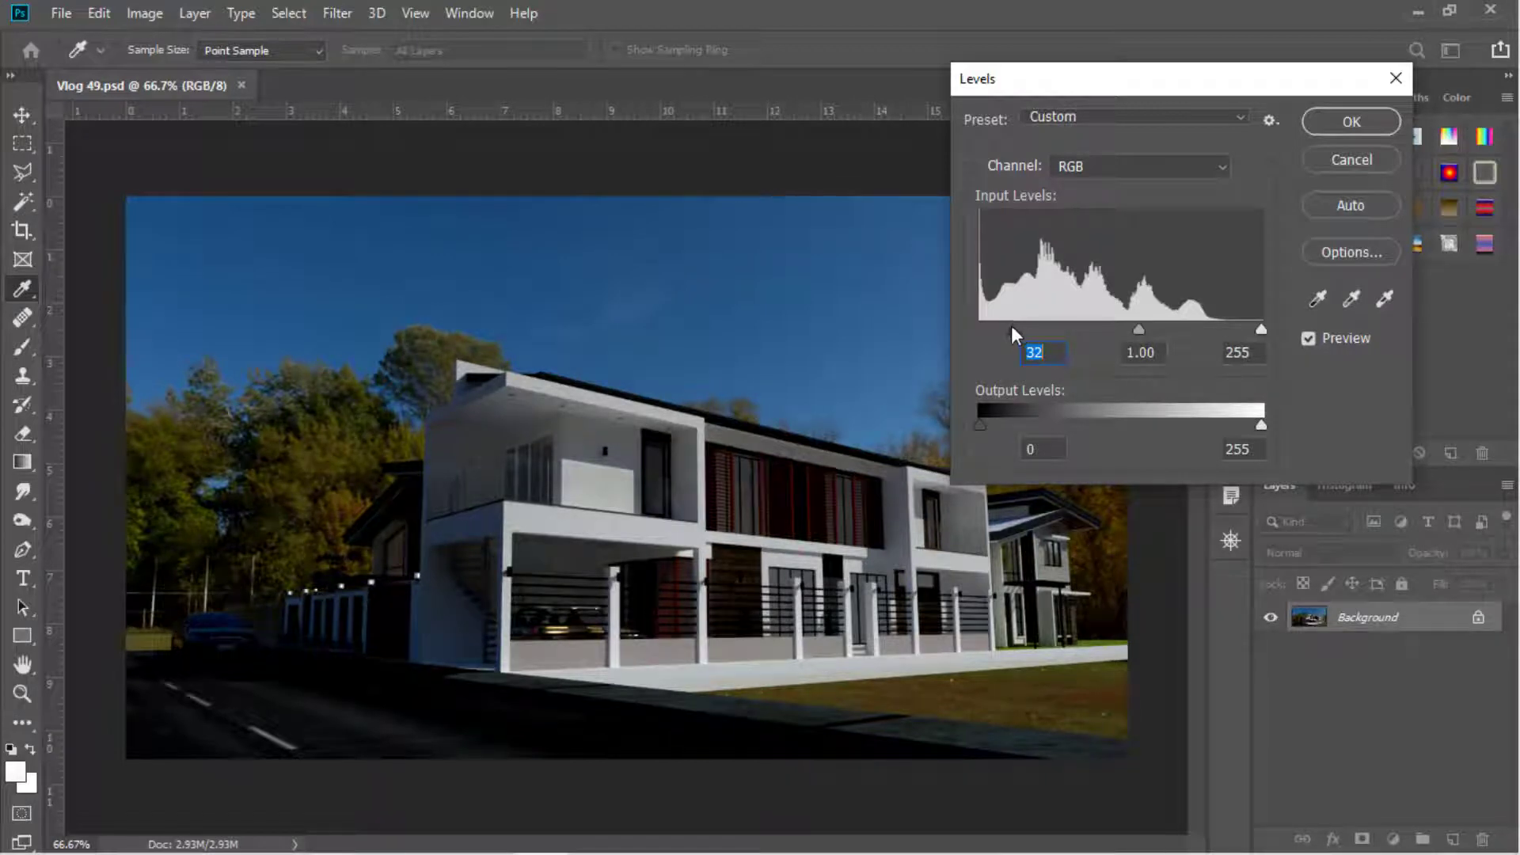
drag(1016, 327, 972, 331)
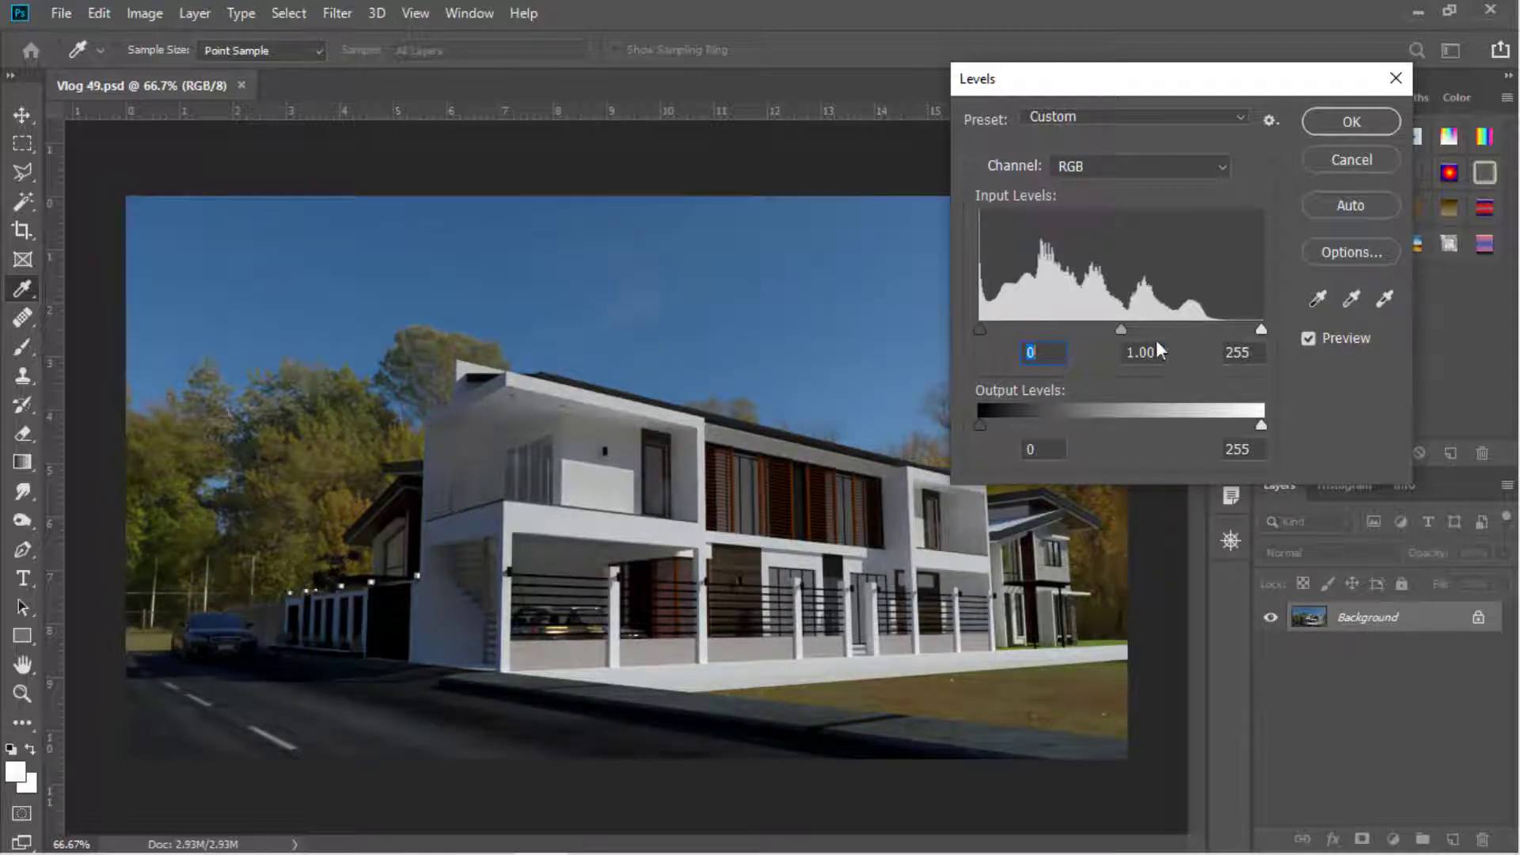
drag(1262, 327, 1201, 331)
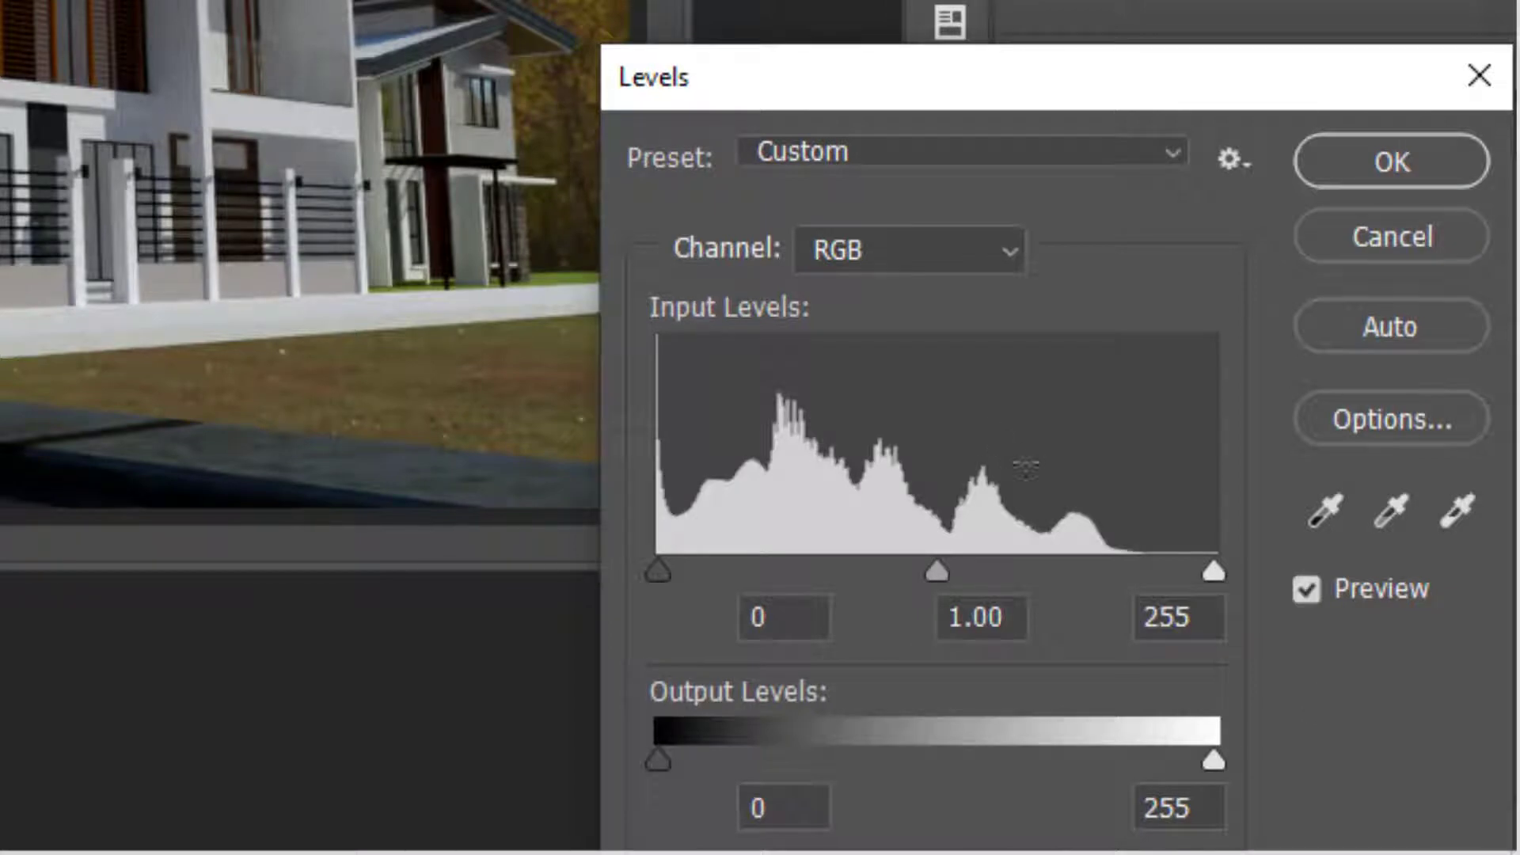
drag(1213, 571, 1127, 572)
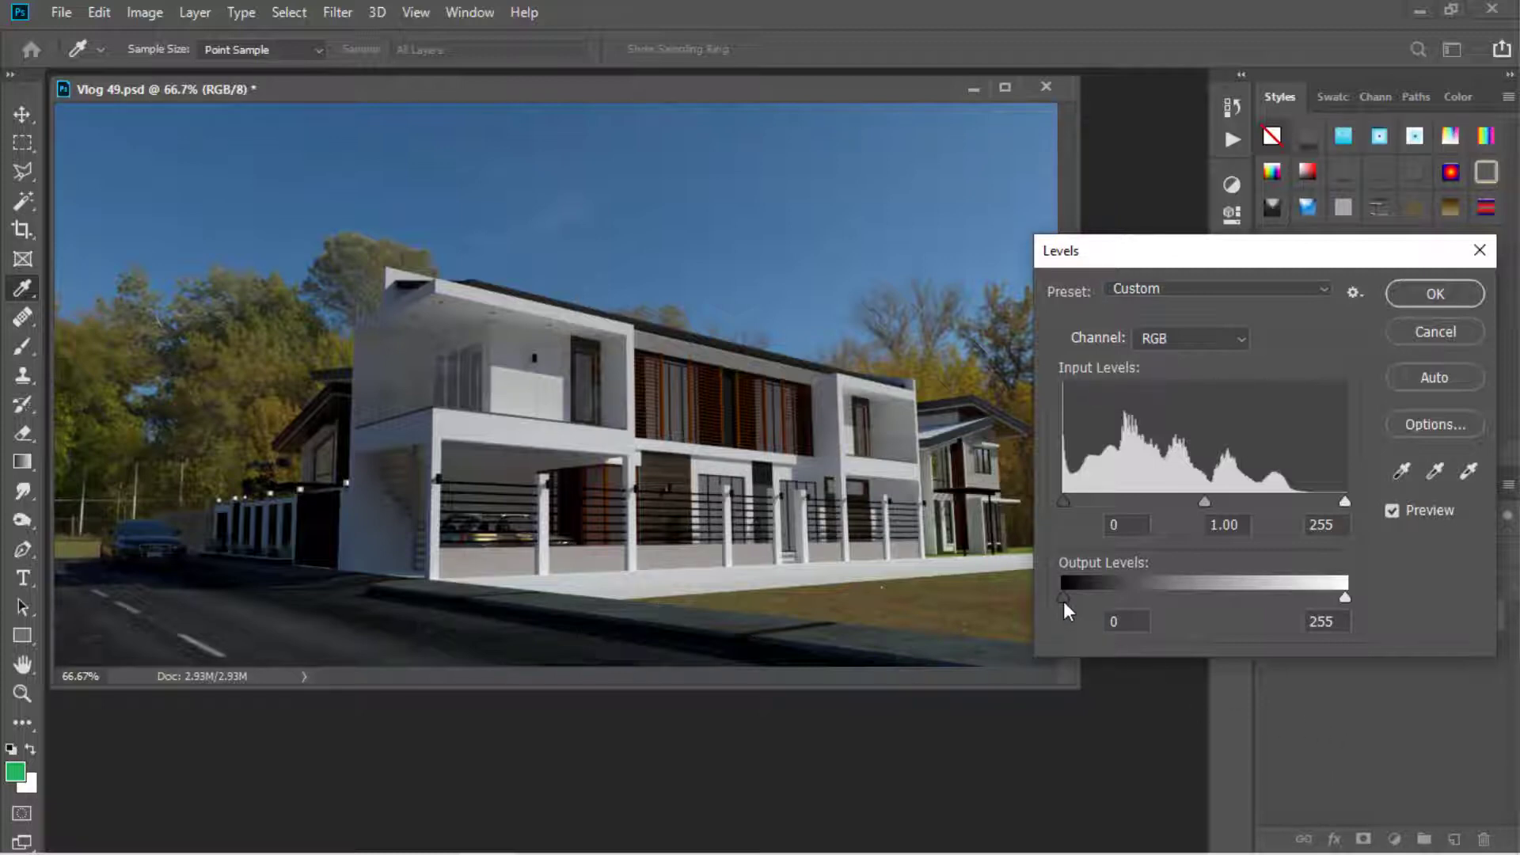
drag(1064, 602, 1123, 602)
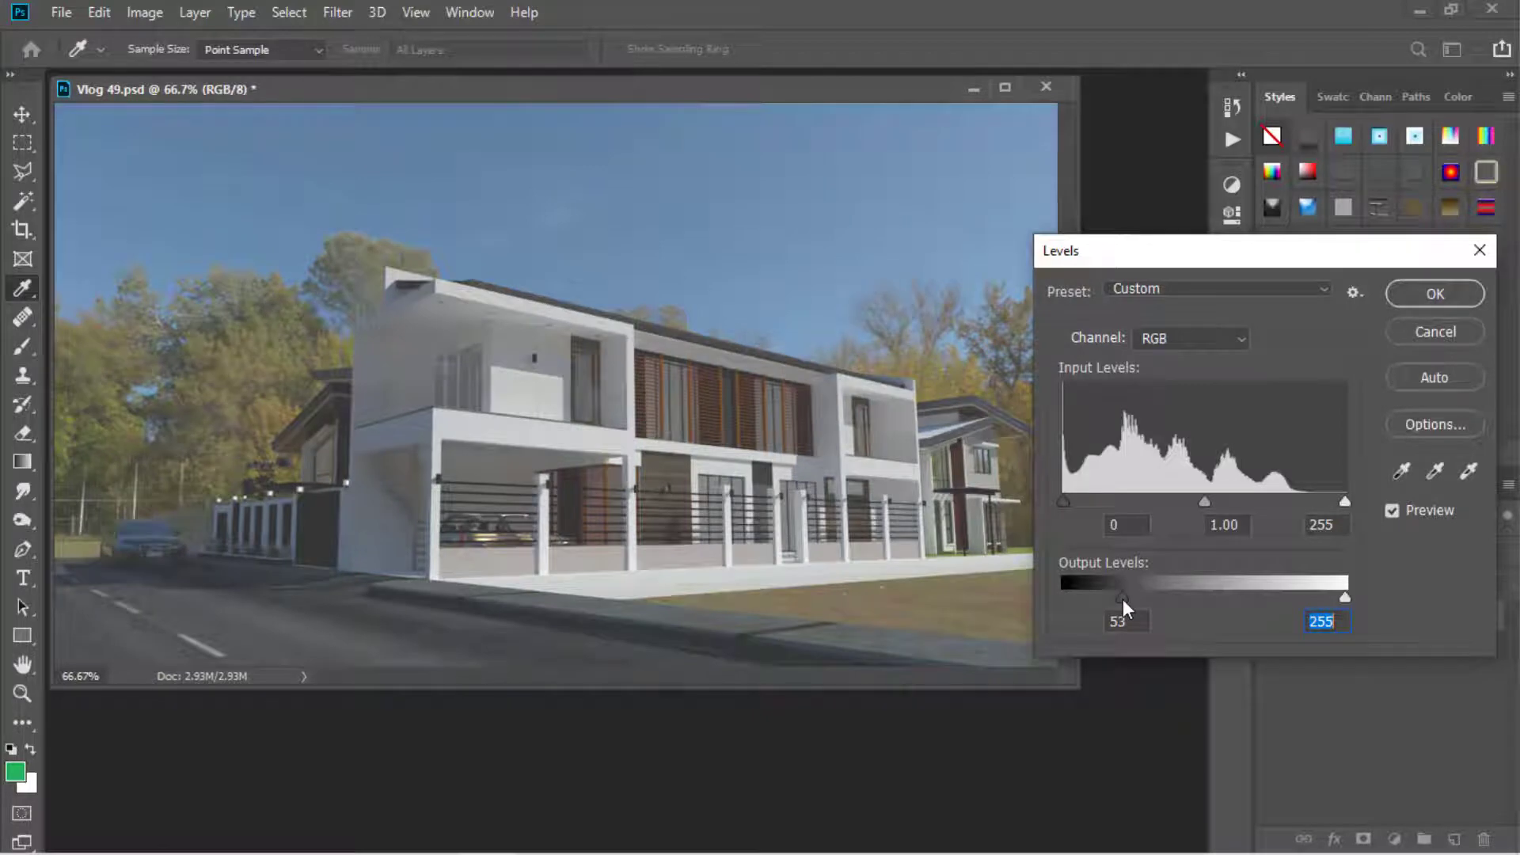
key(shift+Tab)
drag(1117, 597, 1050, 601)
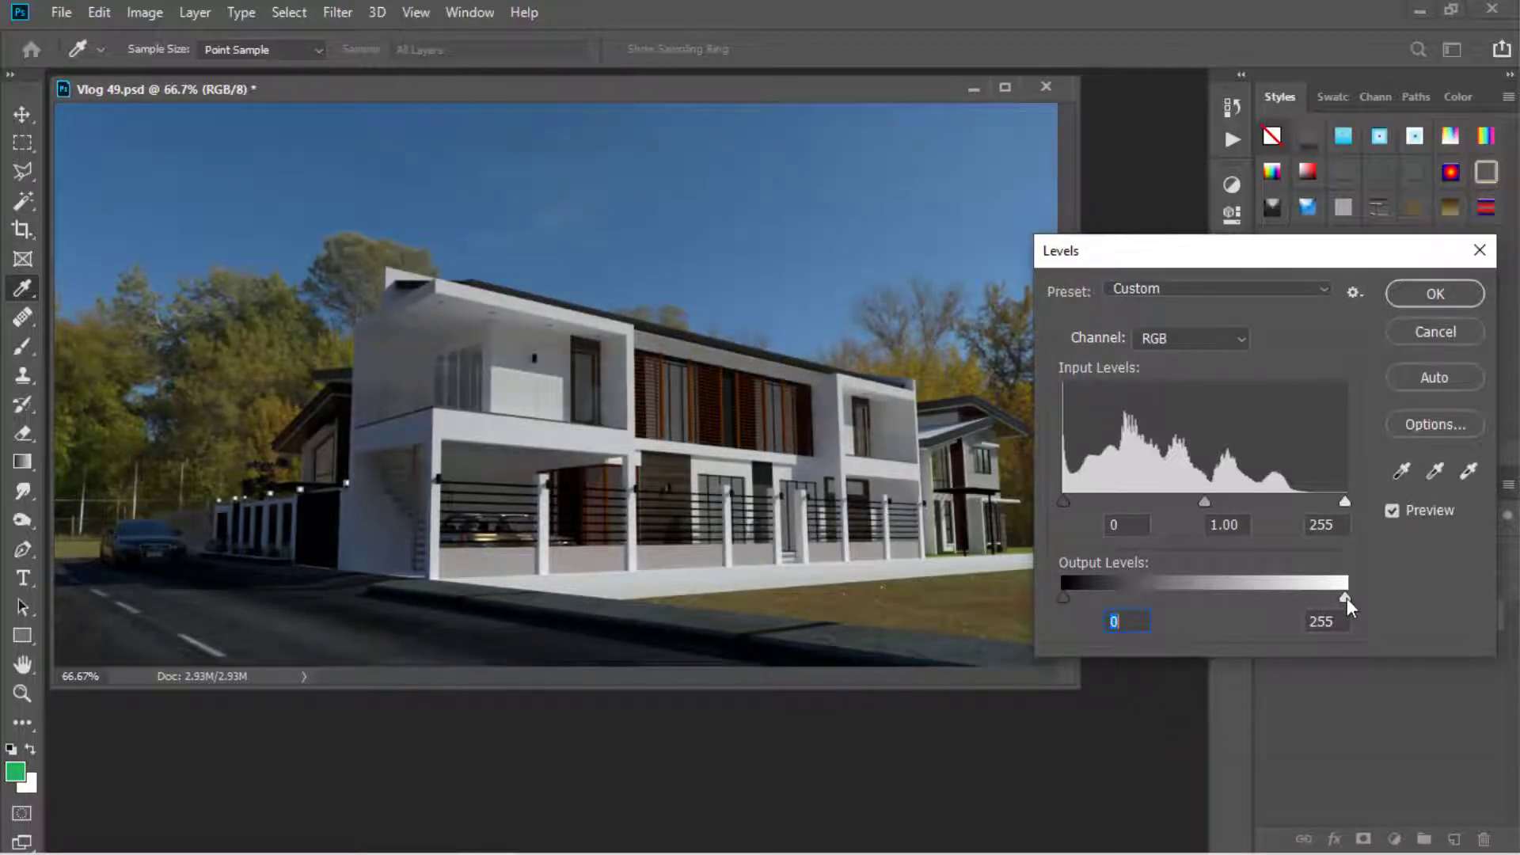
drag(1347, 597, 1308, 600)
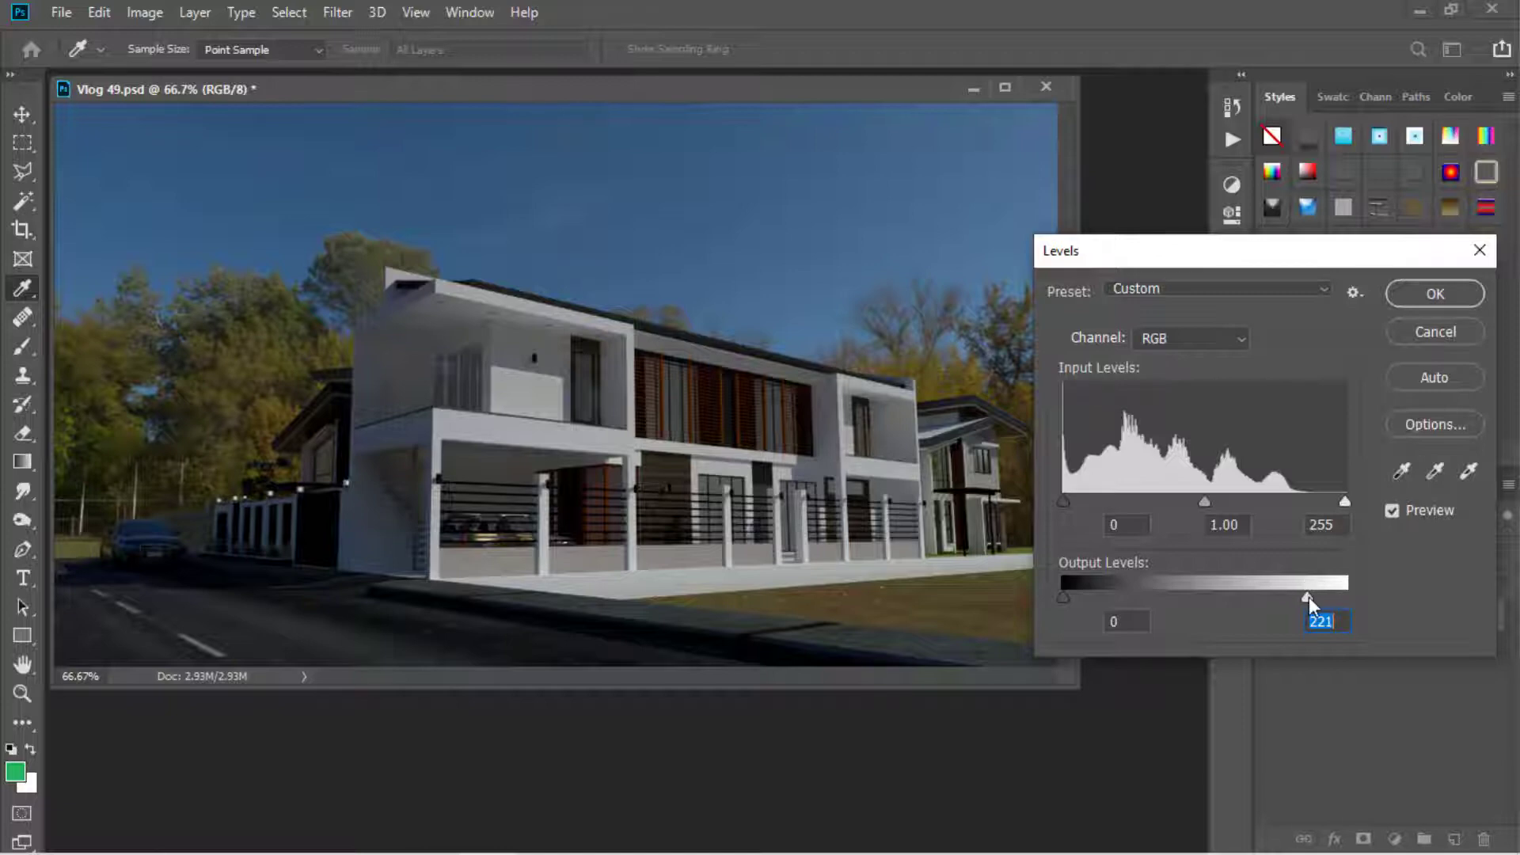
drag(1308, 598, 1352, 599)
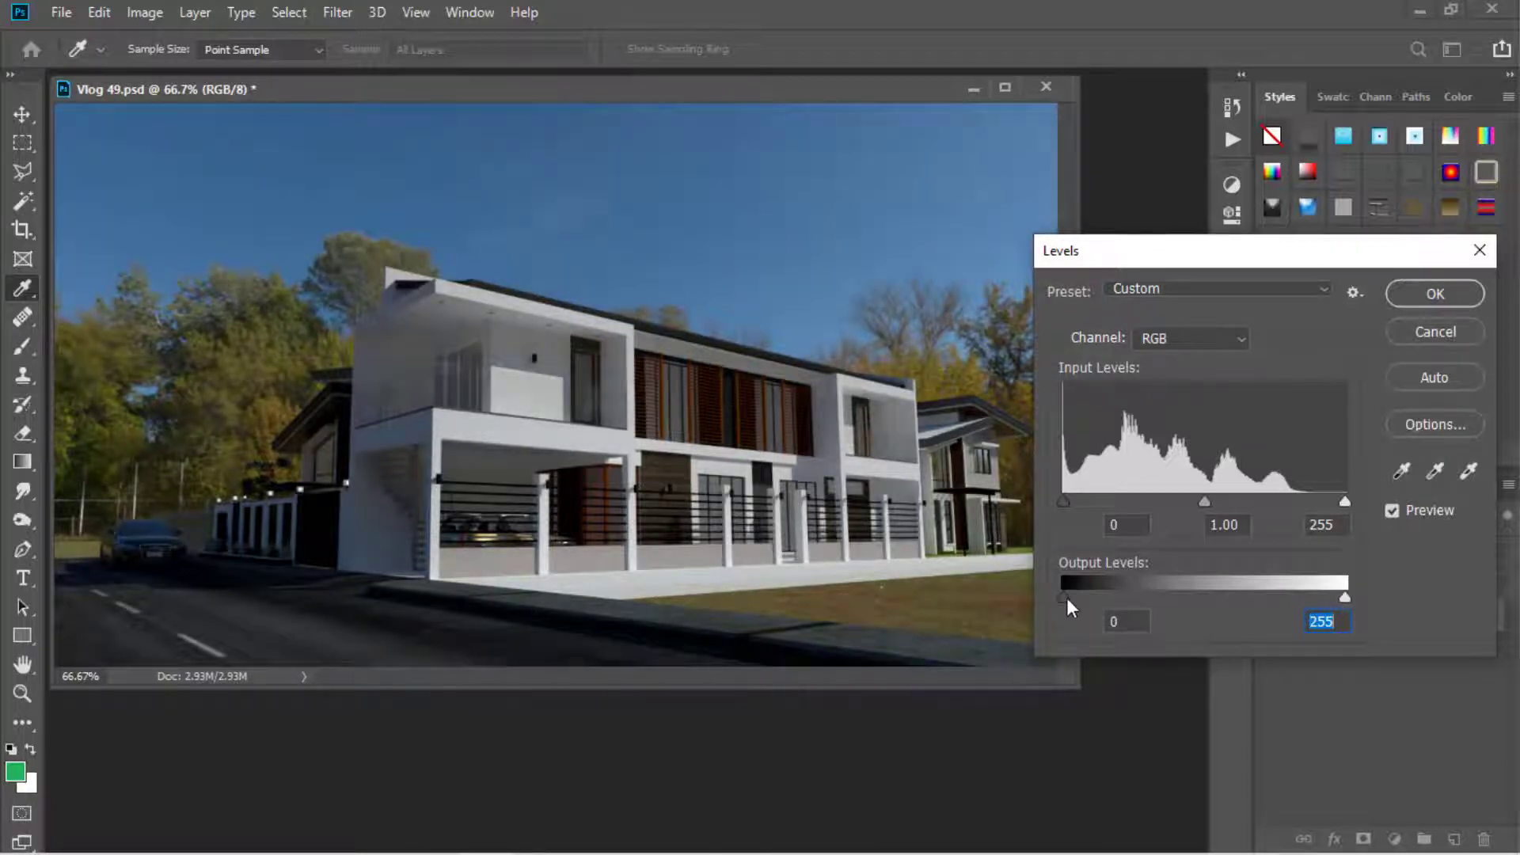
drag(1066, 597, 1080, 596)
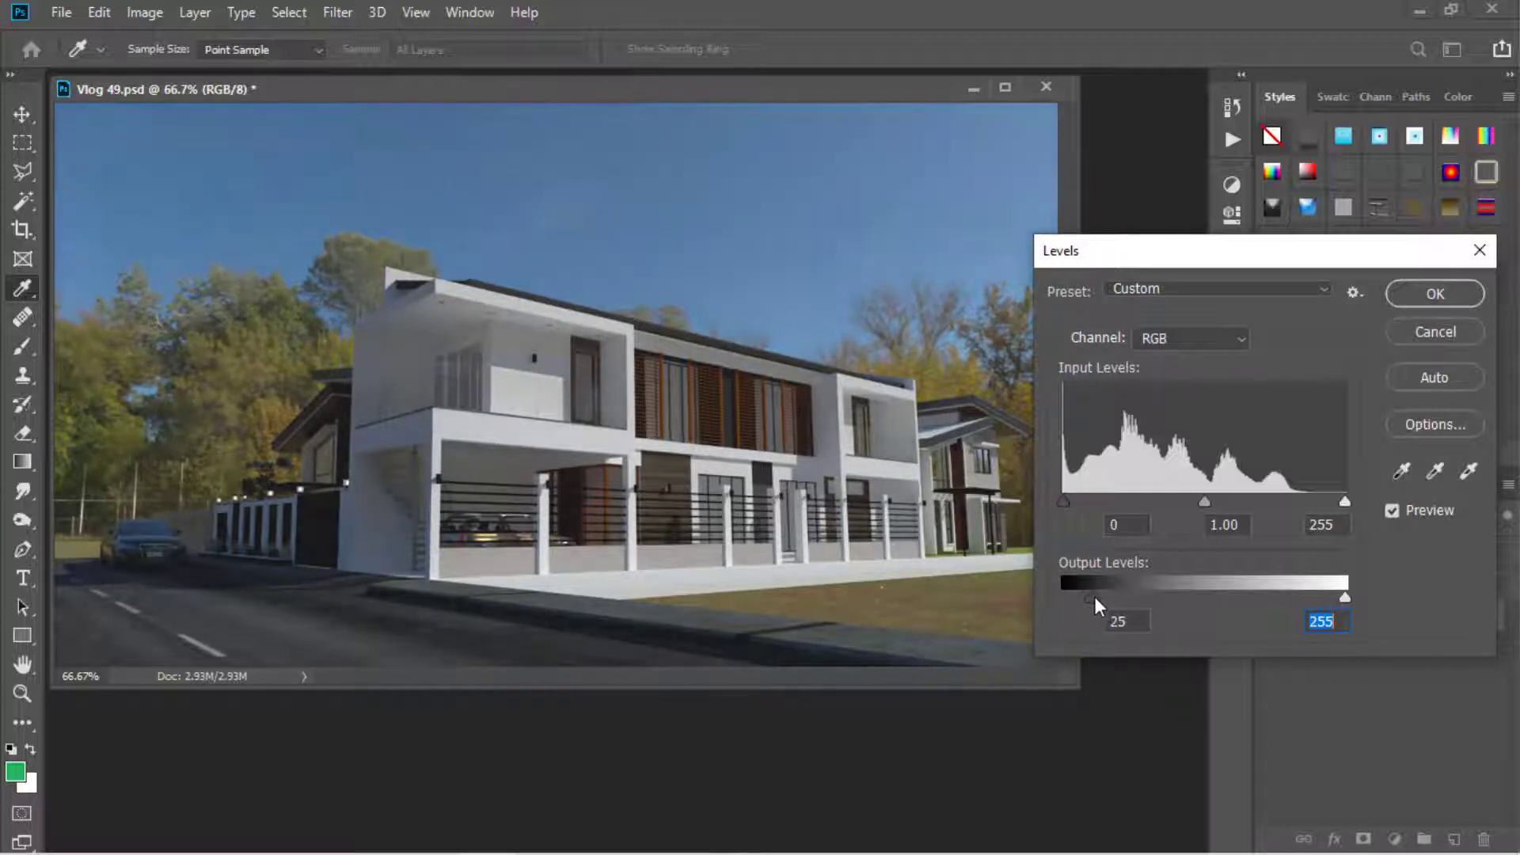
click(1095, 597)
drag(1345, 598, 1285, 599)
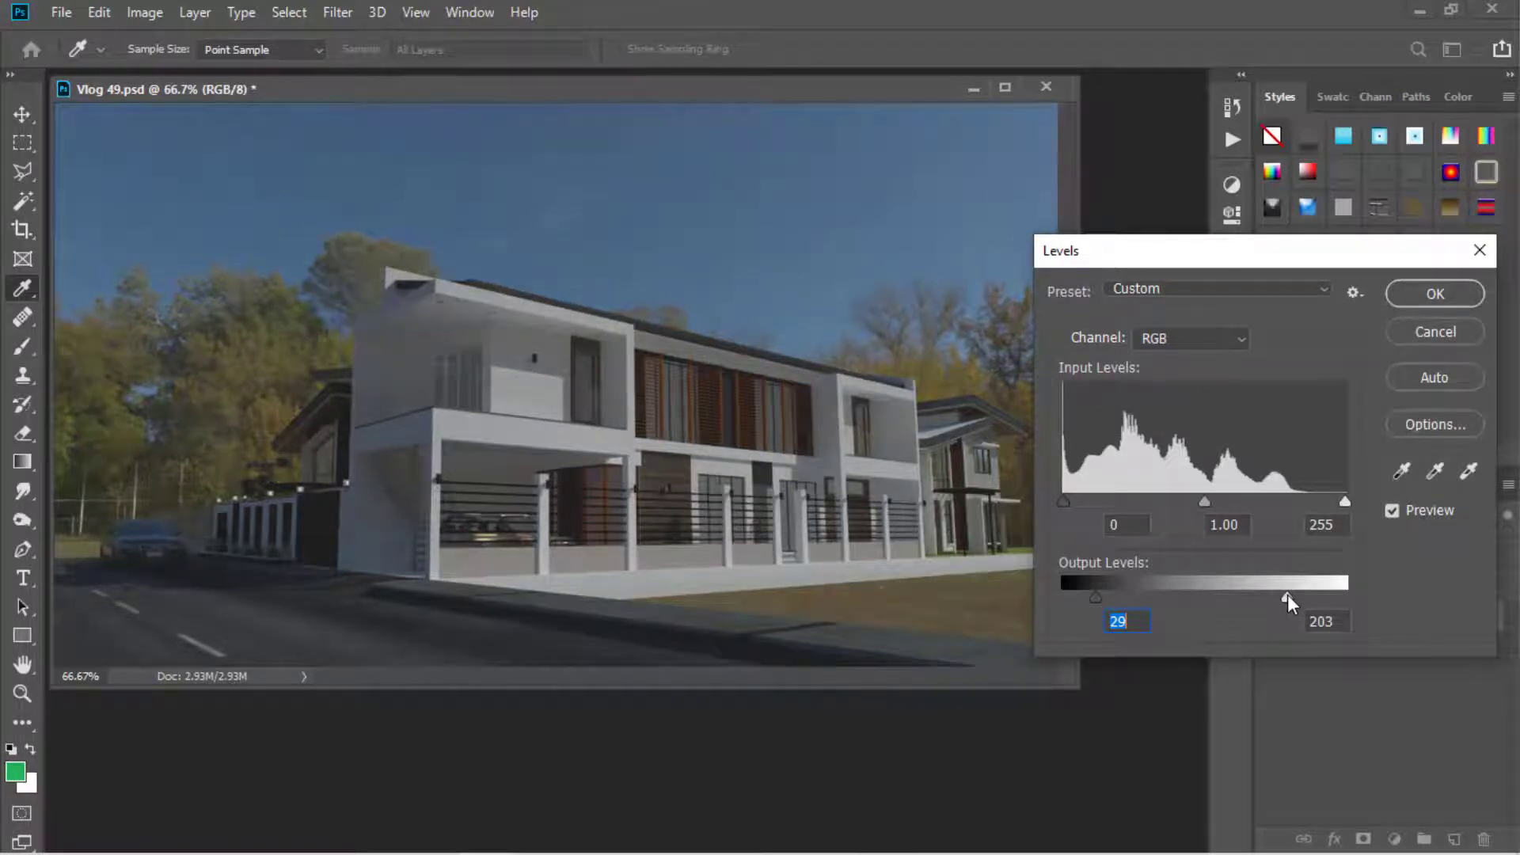
drag(1289, 595, 1347, 597)
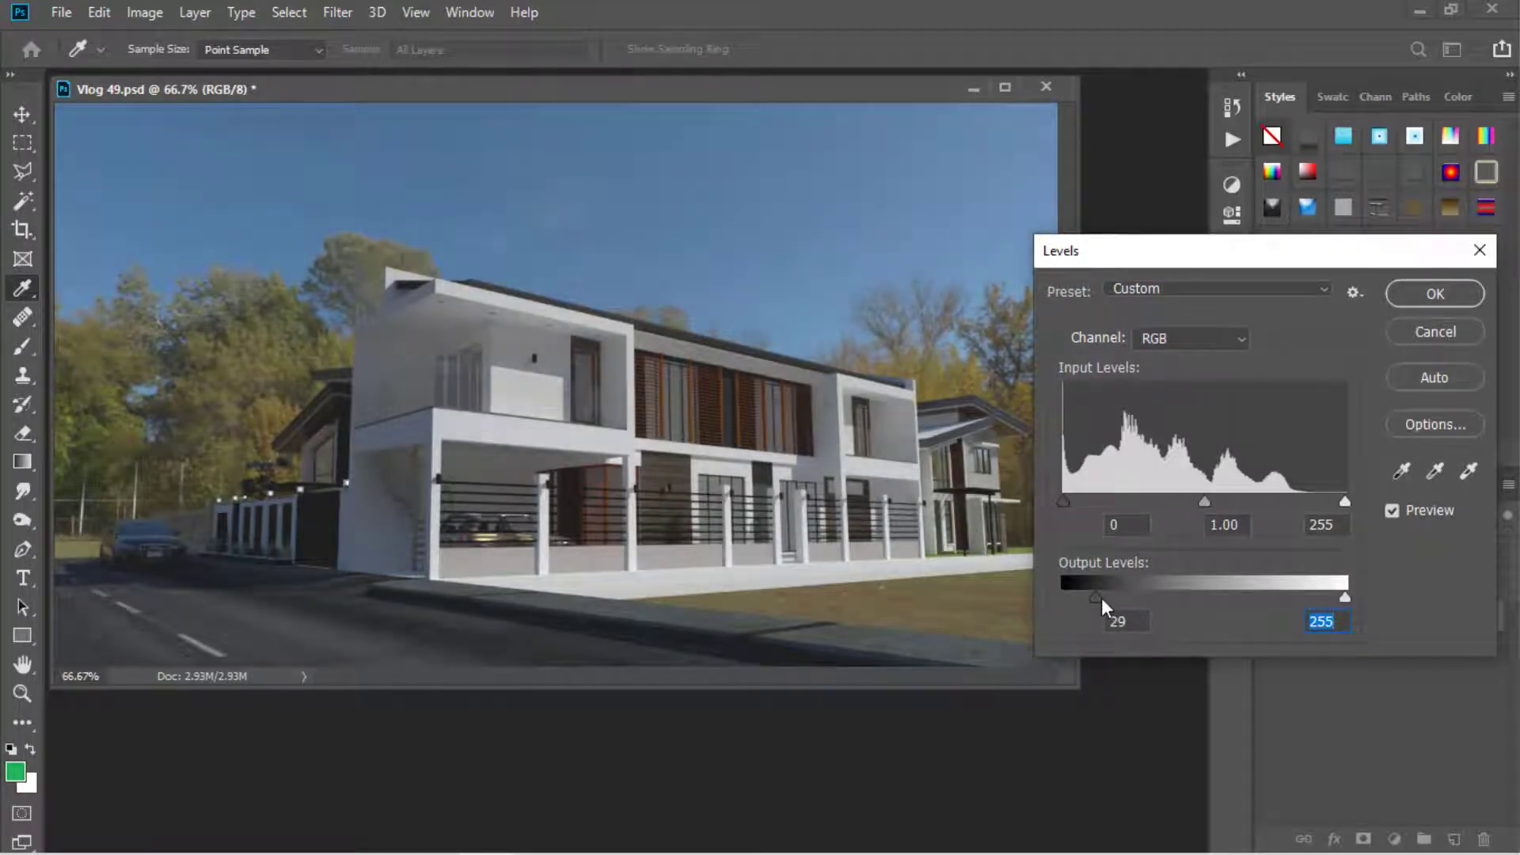
drag(1096, 597, 1048, 603)
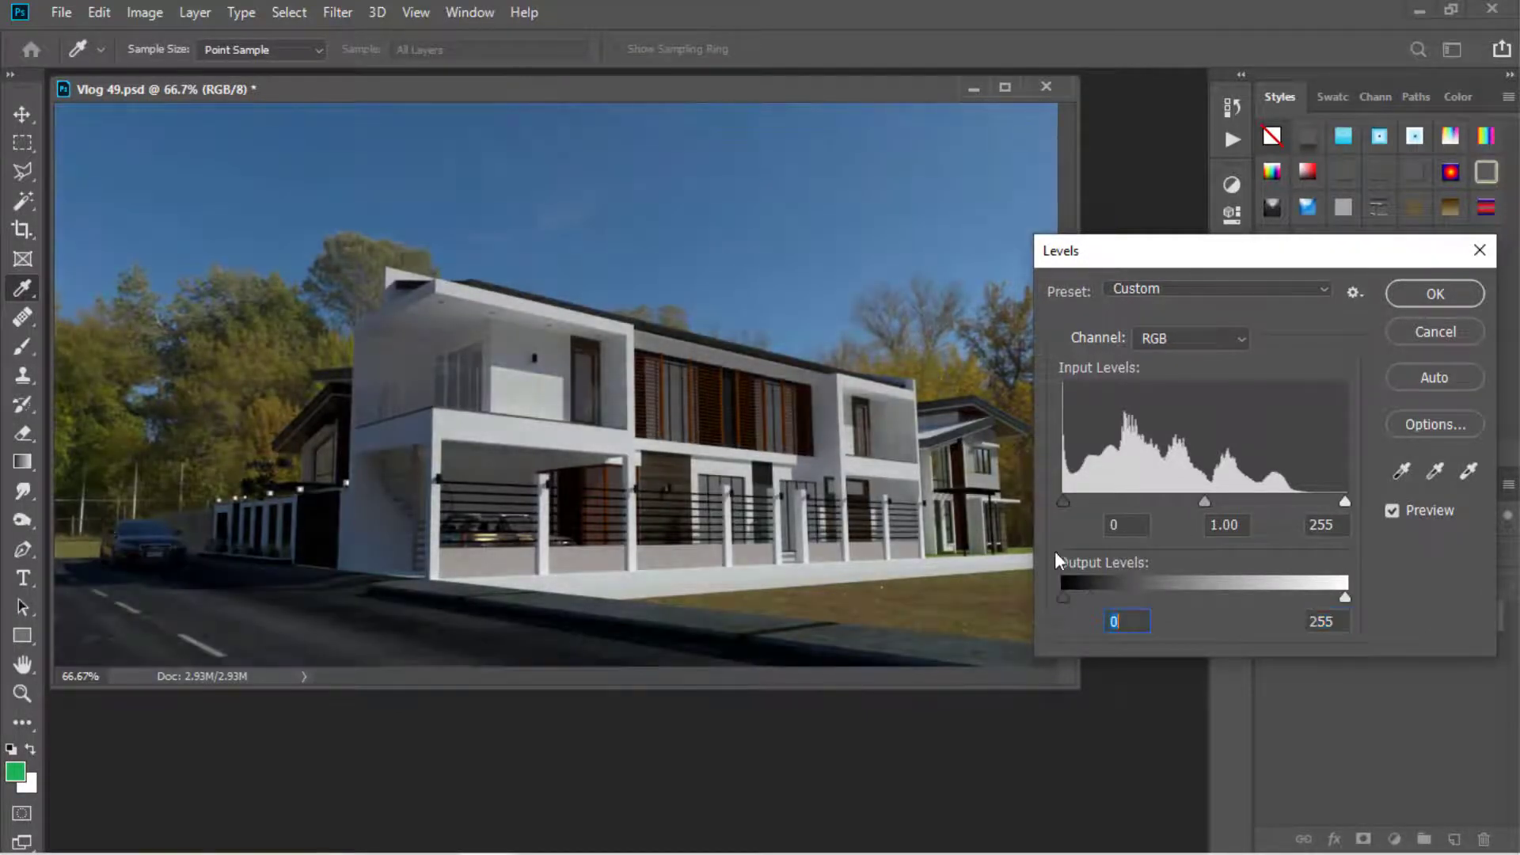
click(1061, 501)
drag(1346, 500, 1283, 502)
drag(1062, 501, 1085, 500)
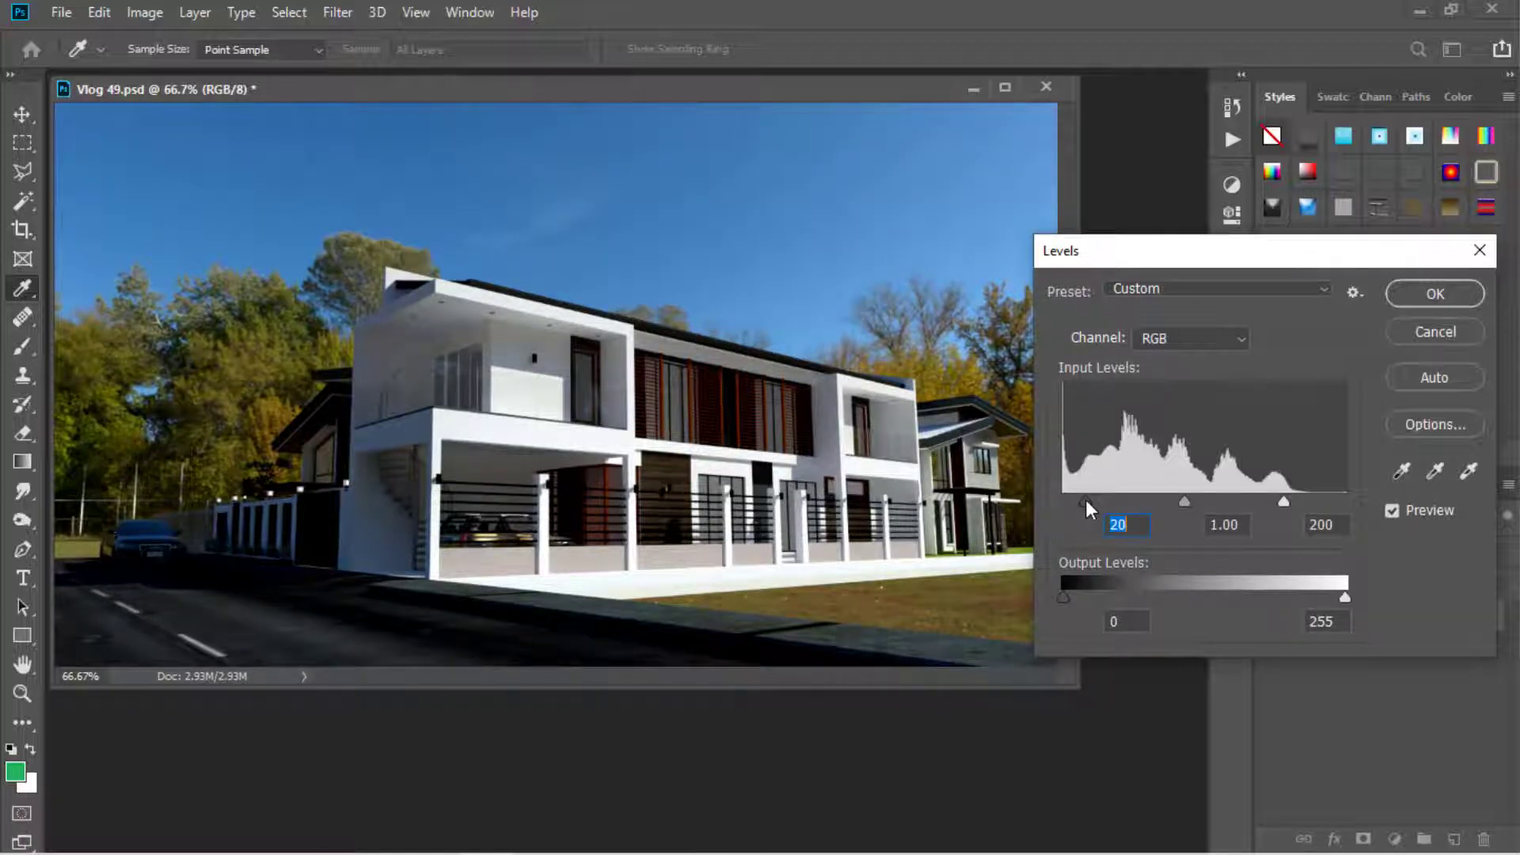
drag(1085, 500, 1059, 500)
drag(1282, 501, 1362, 505)
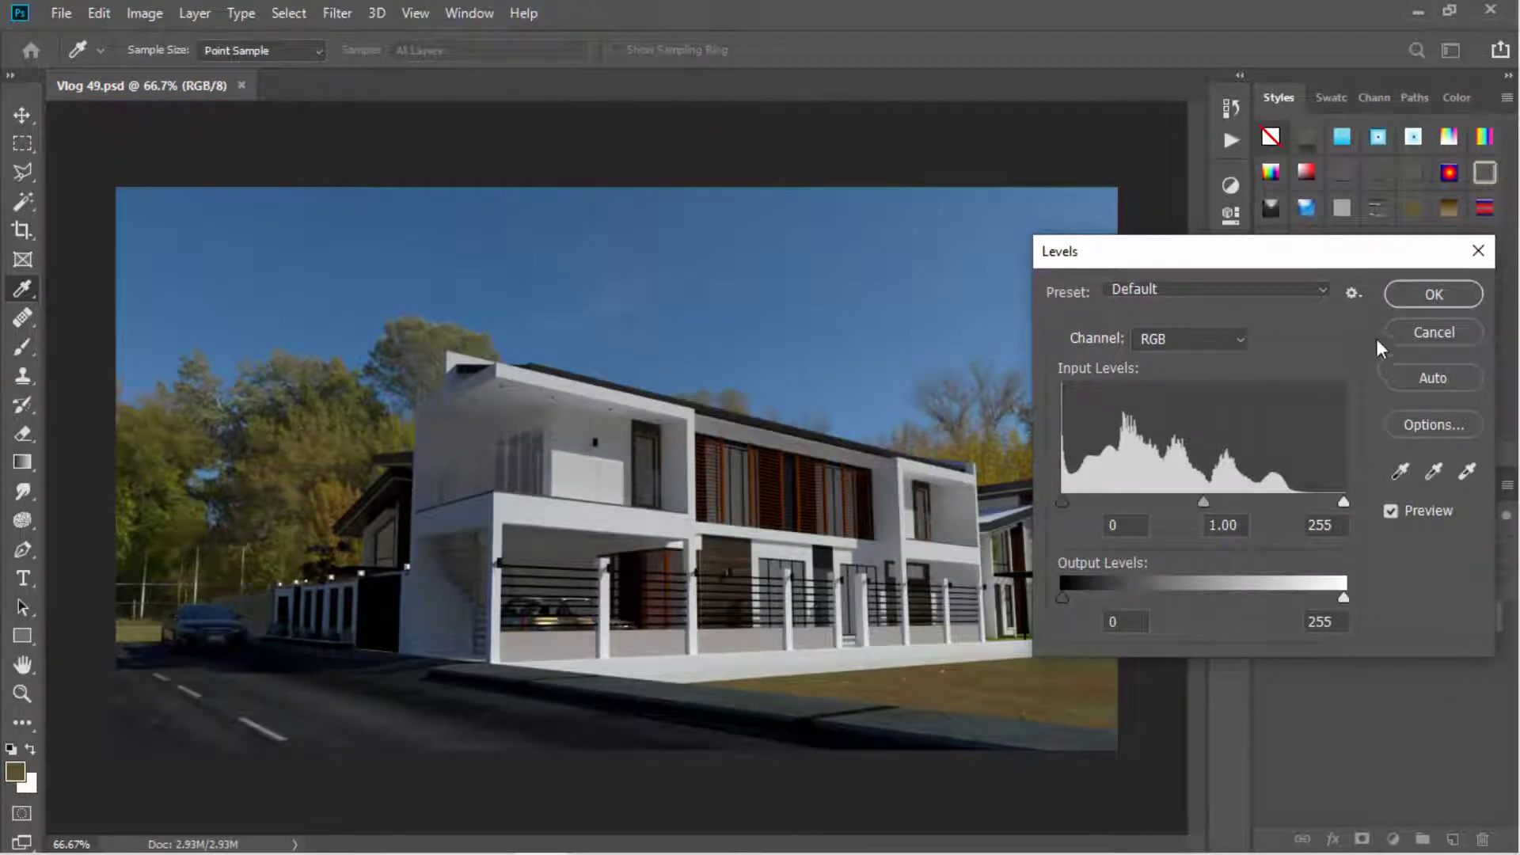
click(1322, 290)
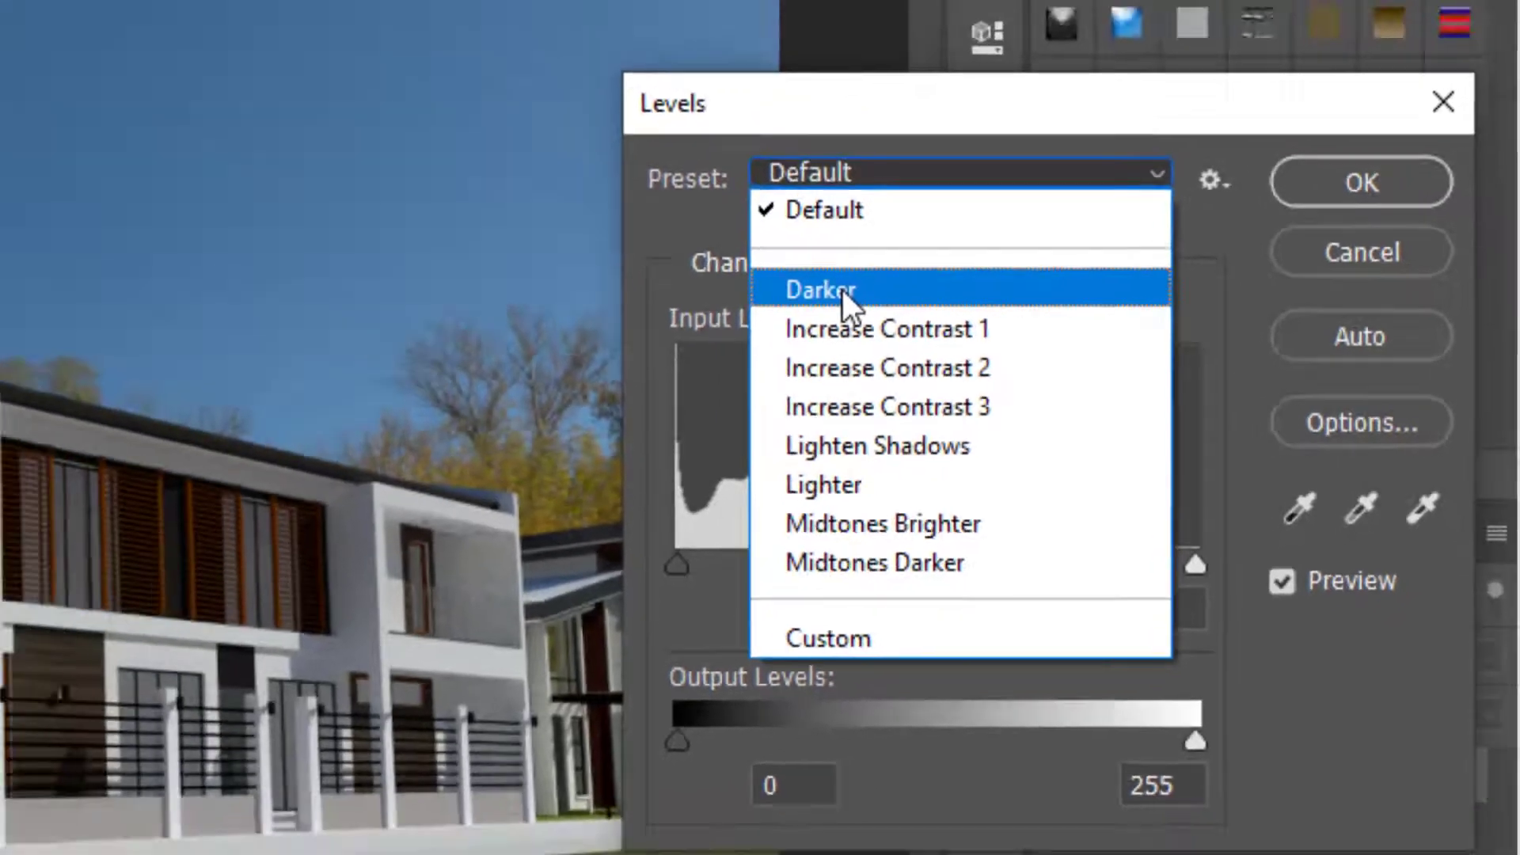
click(728, 267)
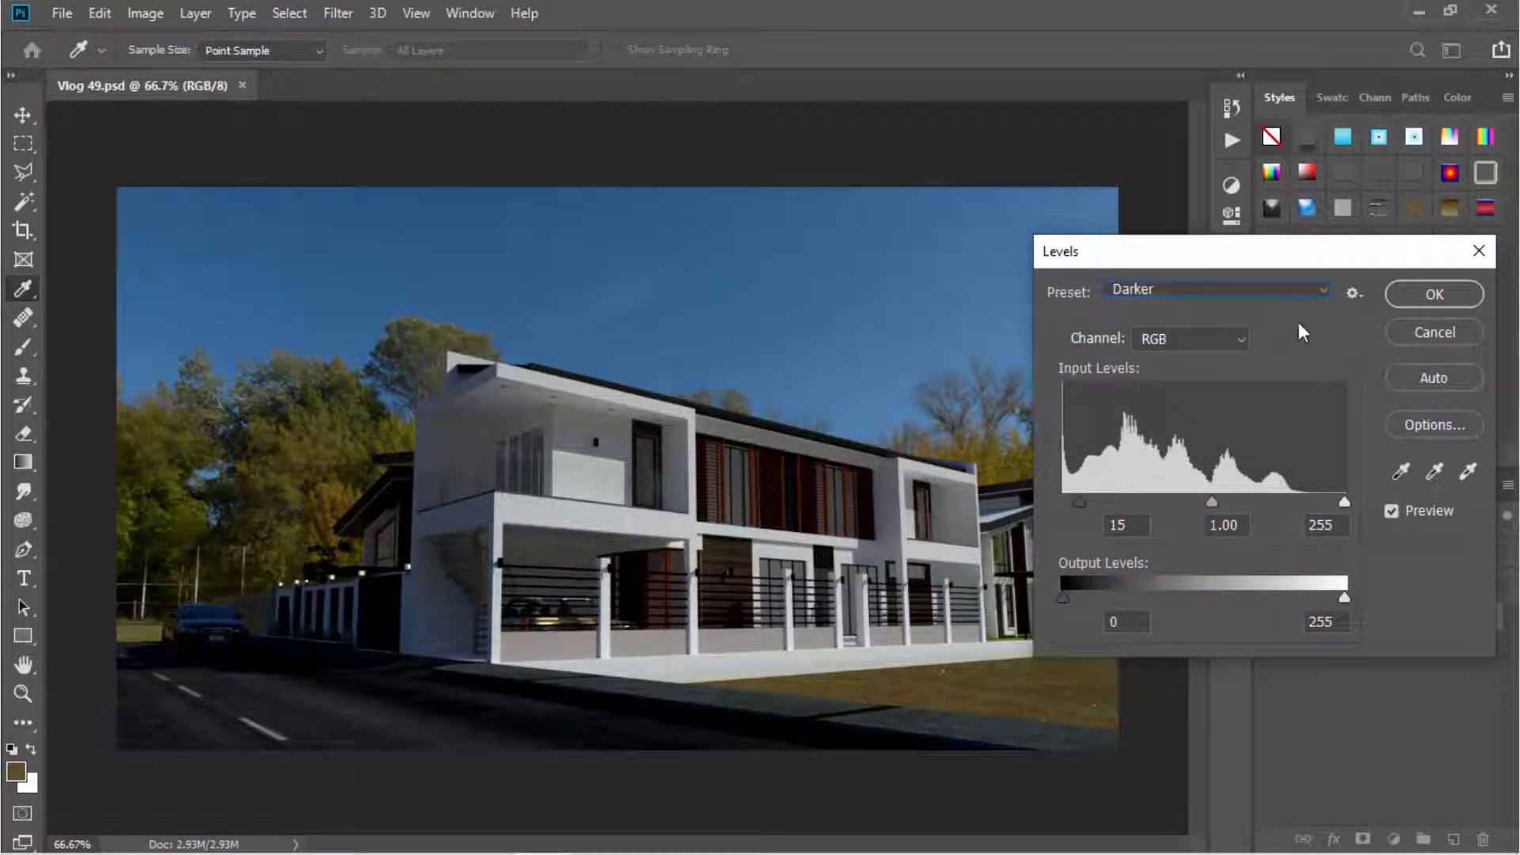
click(1330, 290)
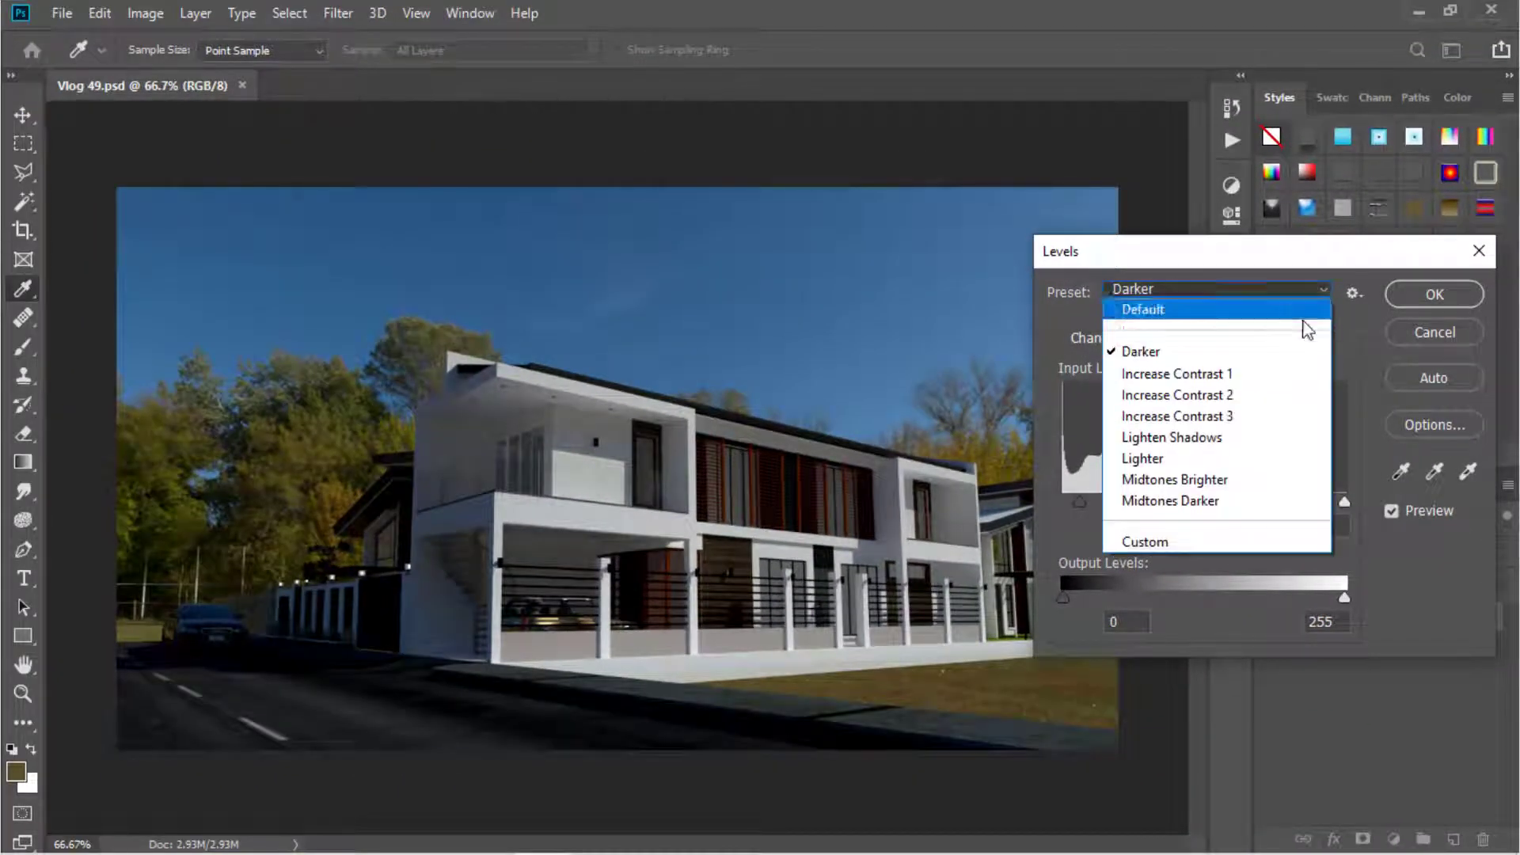
click(1133, 440)
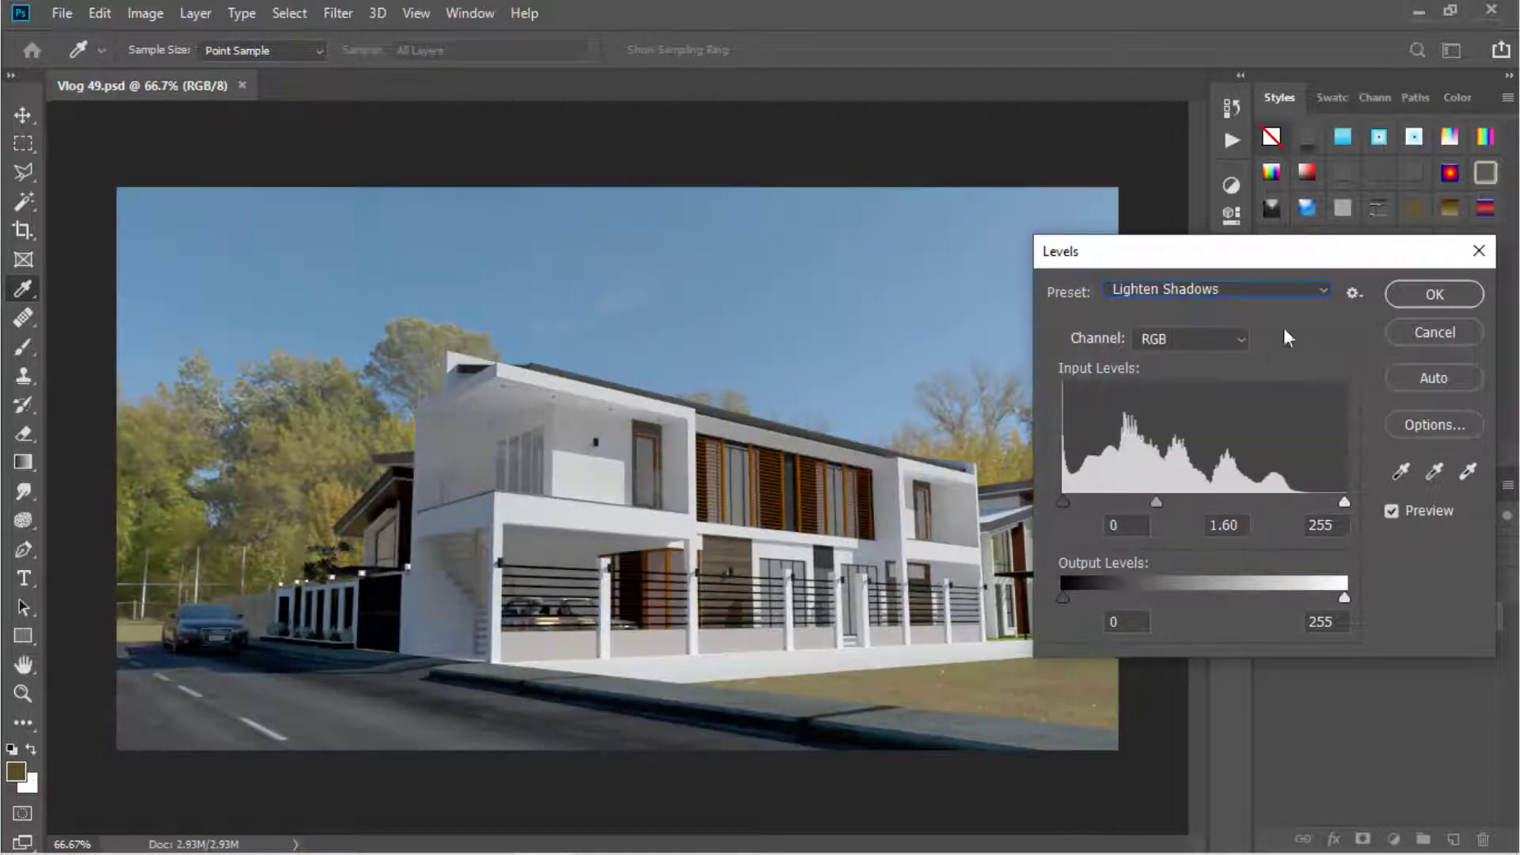
click(1329, 289)
click(1174, 500)
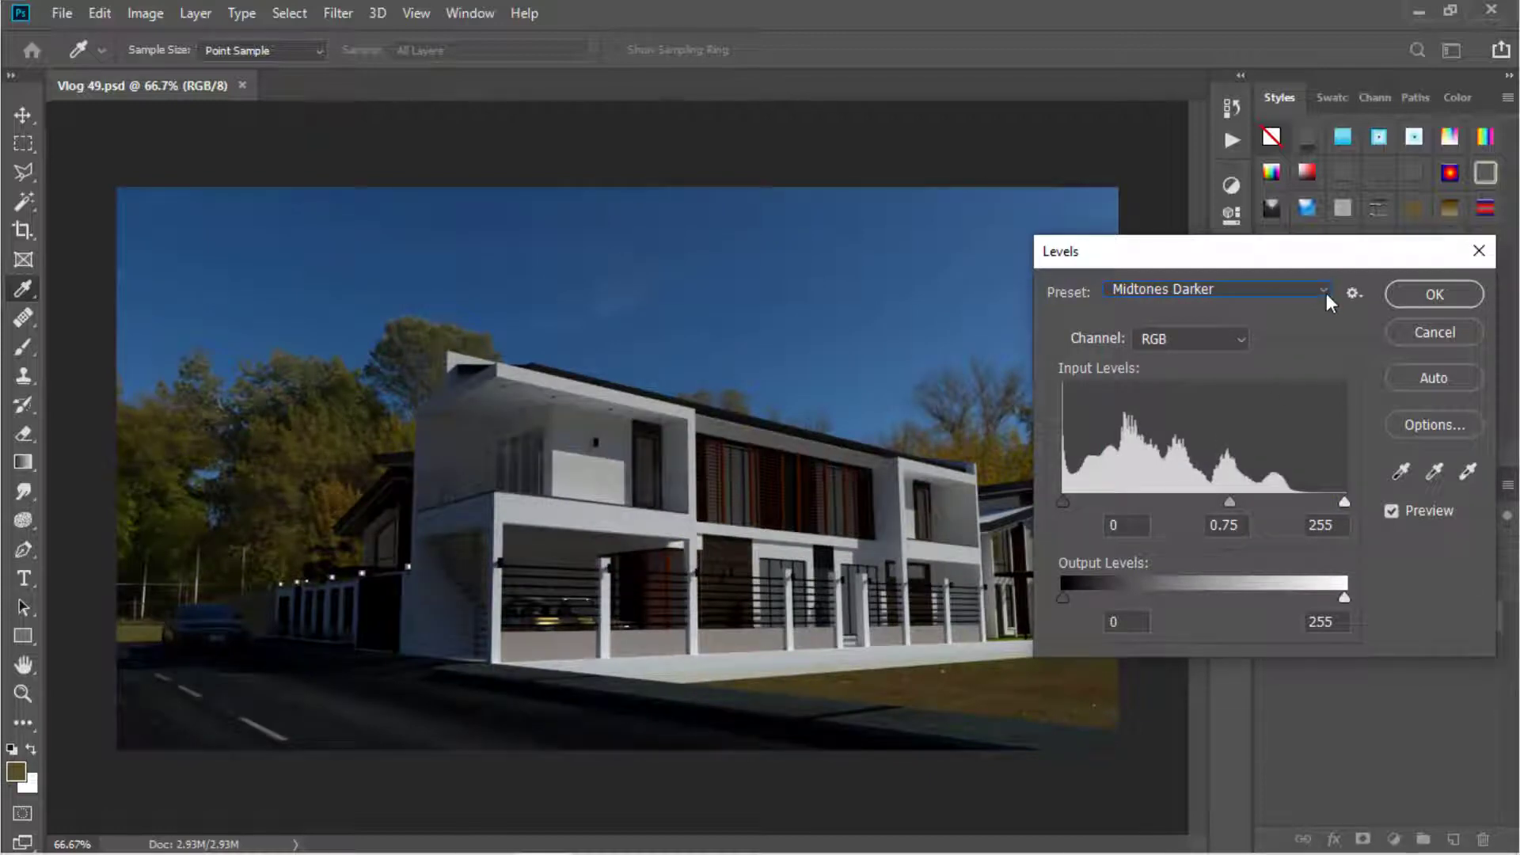
click(1327, 291)
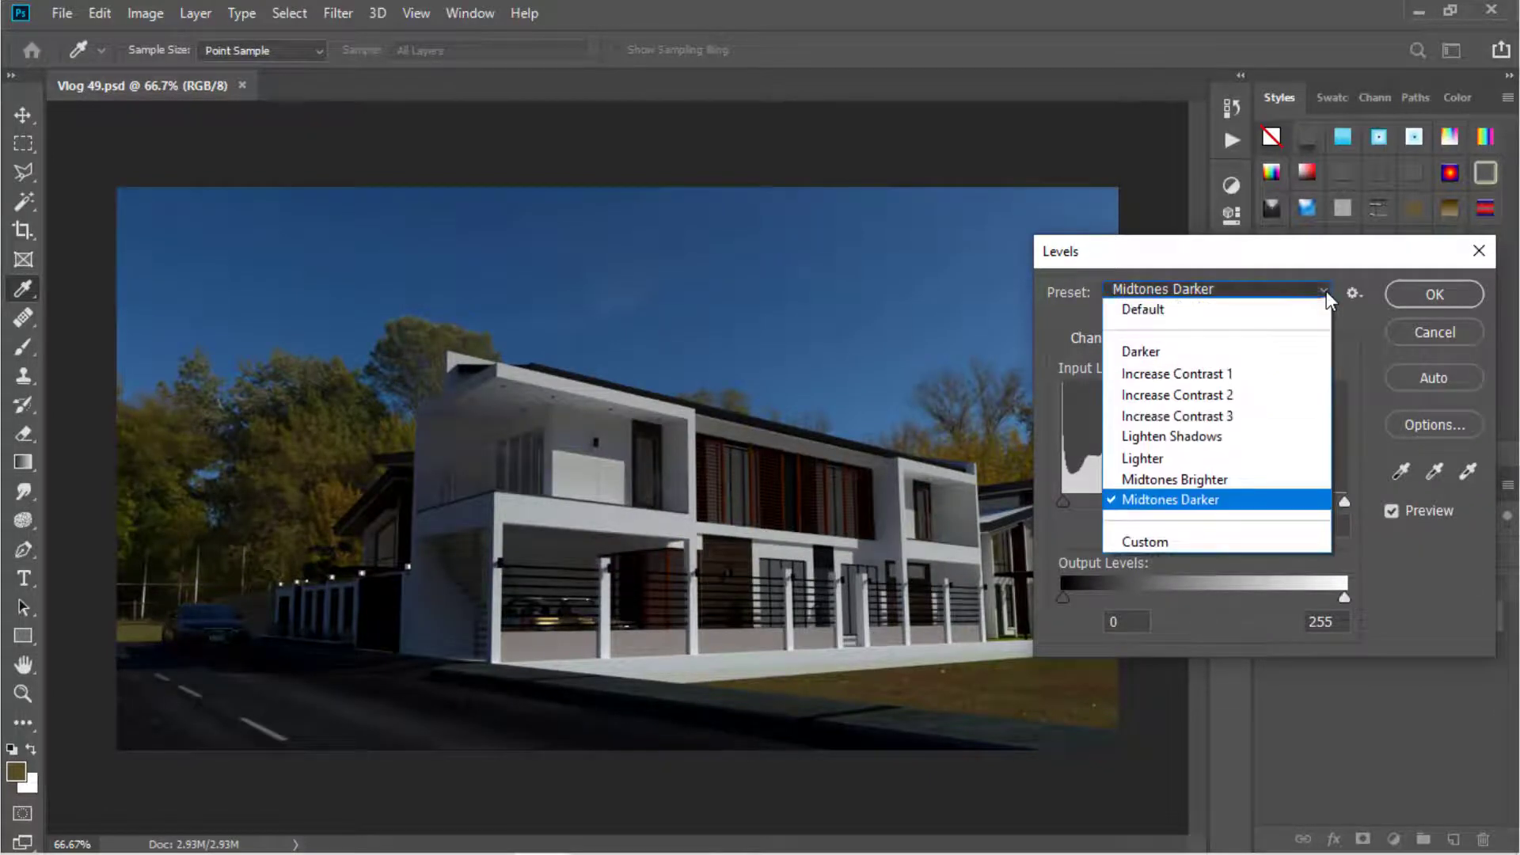
click(1163, 311)
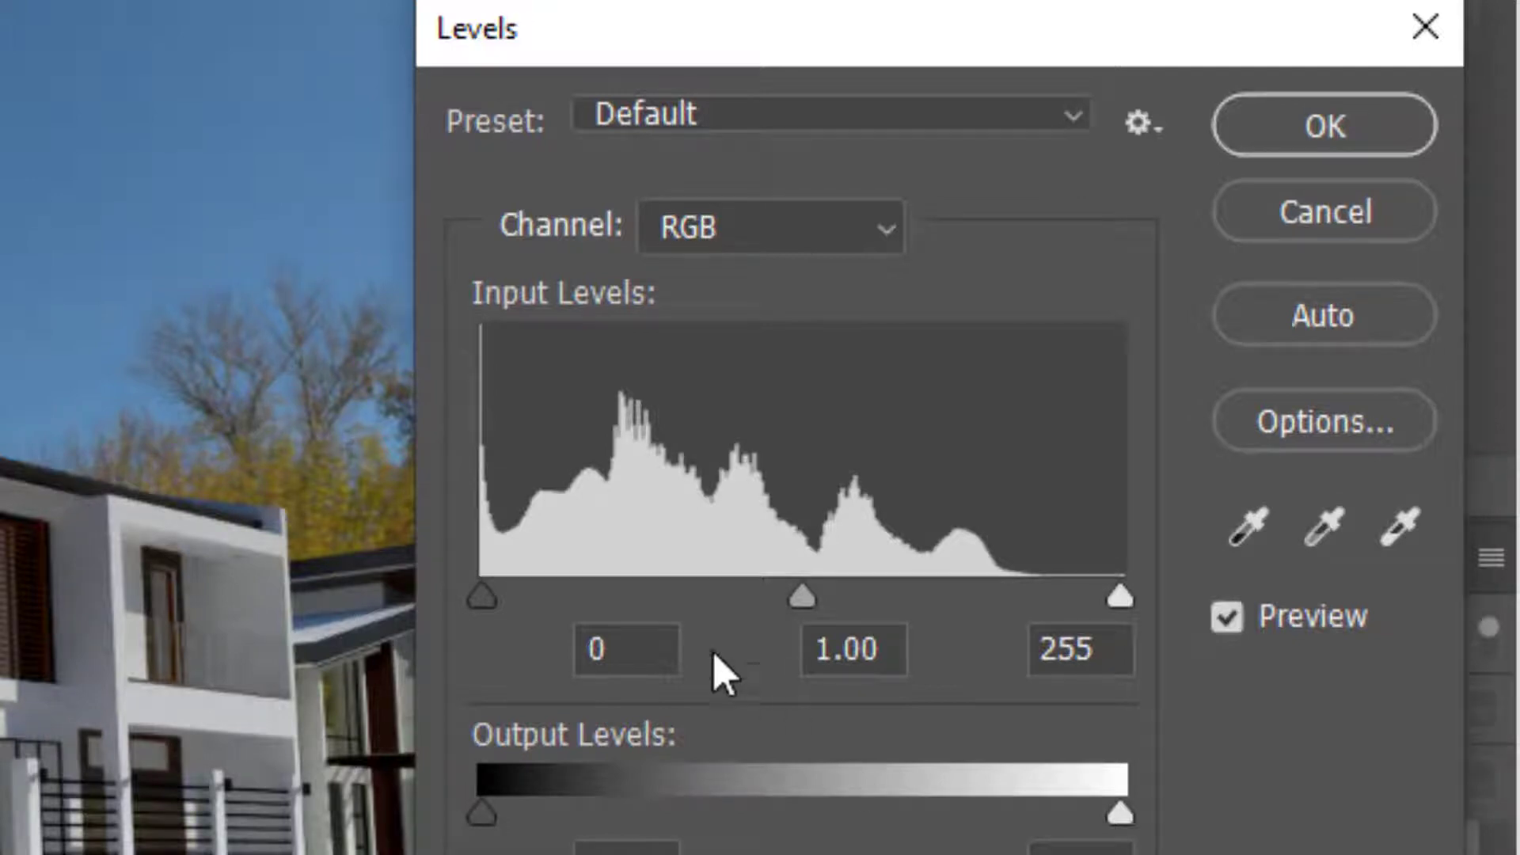
Set the Red channel levels to white input 171 and black input 14
click(885, 240)
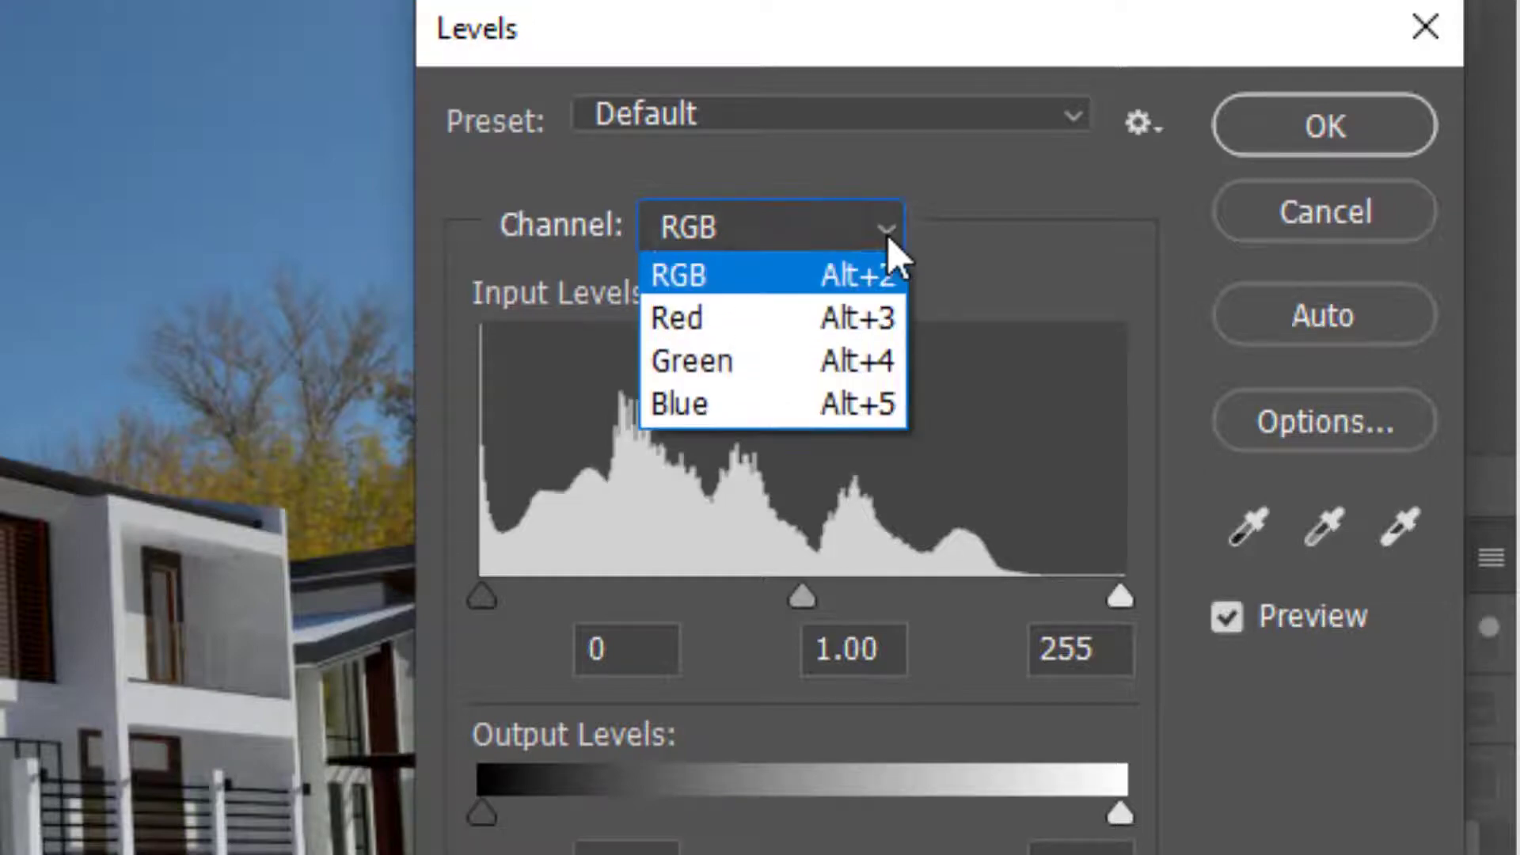
click(707, 321)
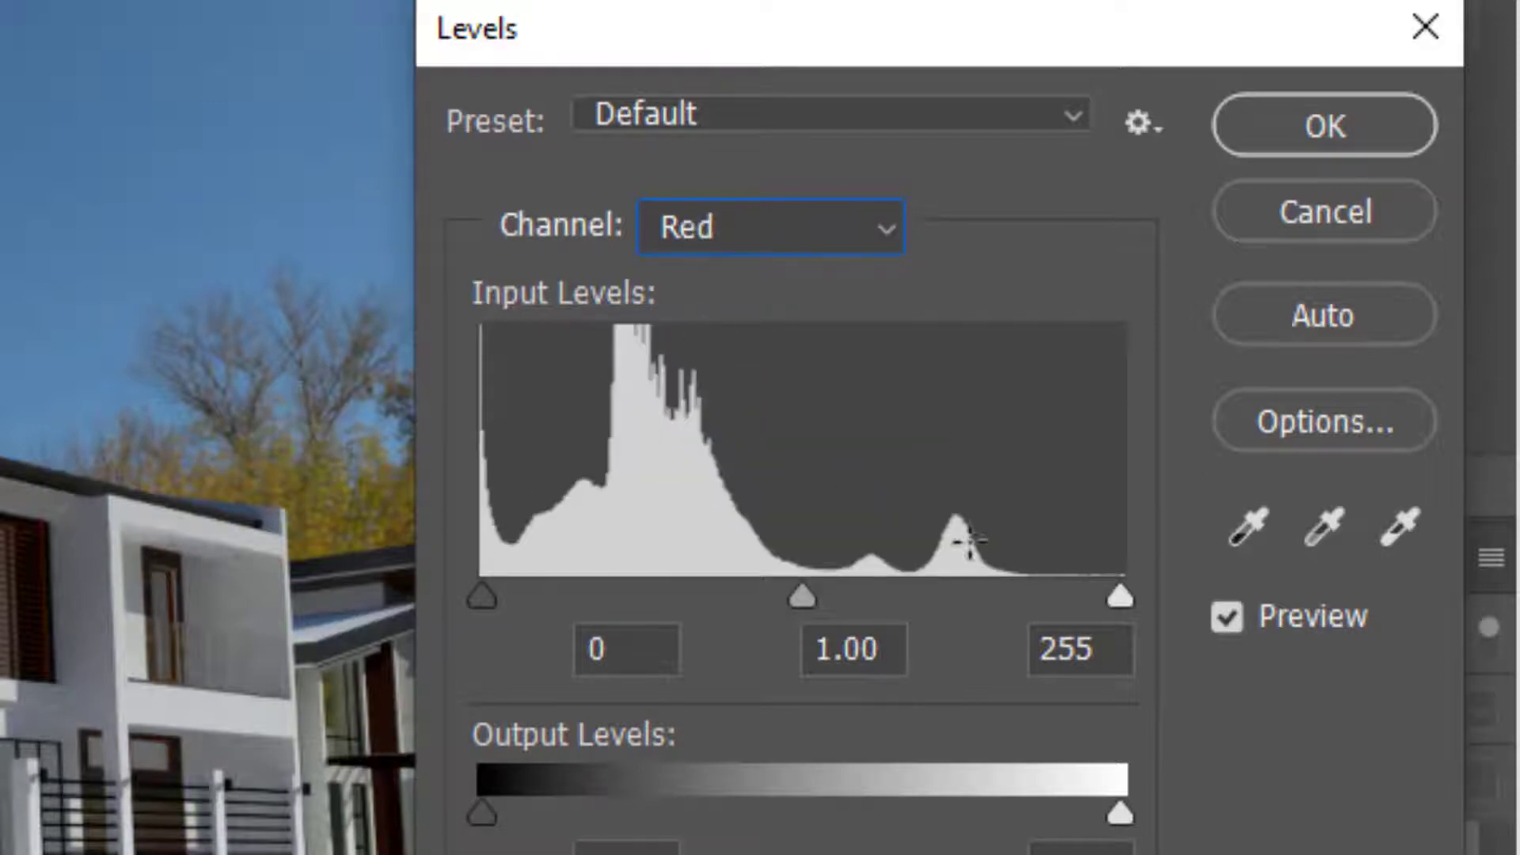
drag(1119, 598, 989, 583)
drag(1085, 568, 1022, 568)
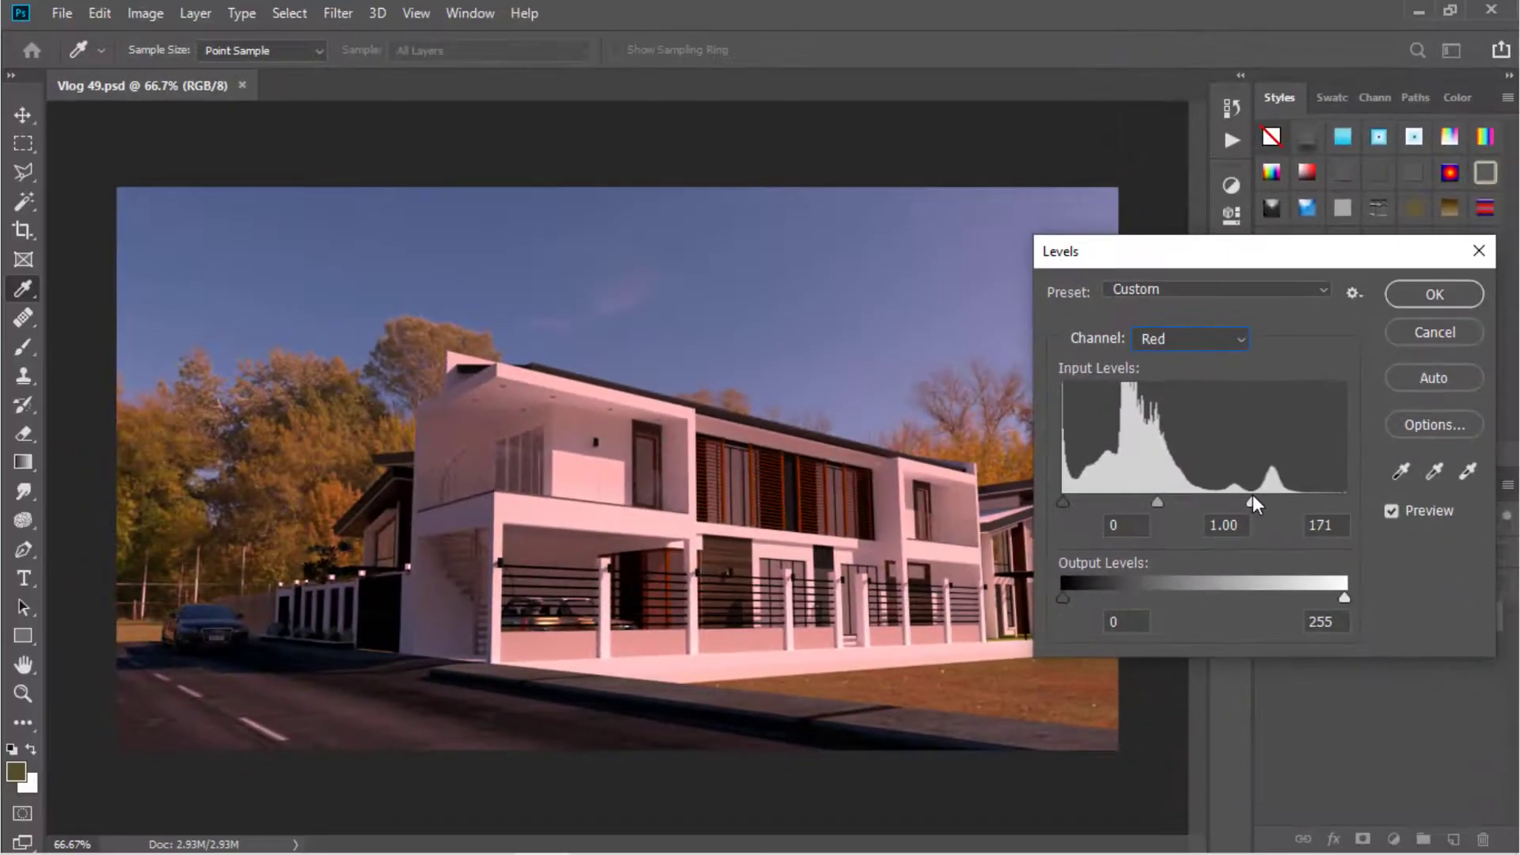
drag(1063, 500, 1078, 501)
Set the Green channel levels to white input 217 and black input 31
click(1239, 340)
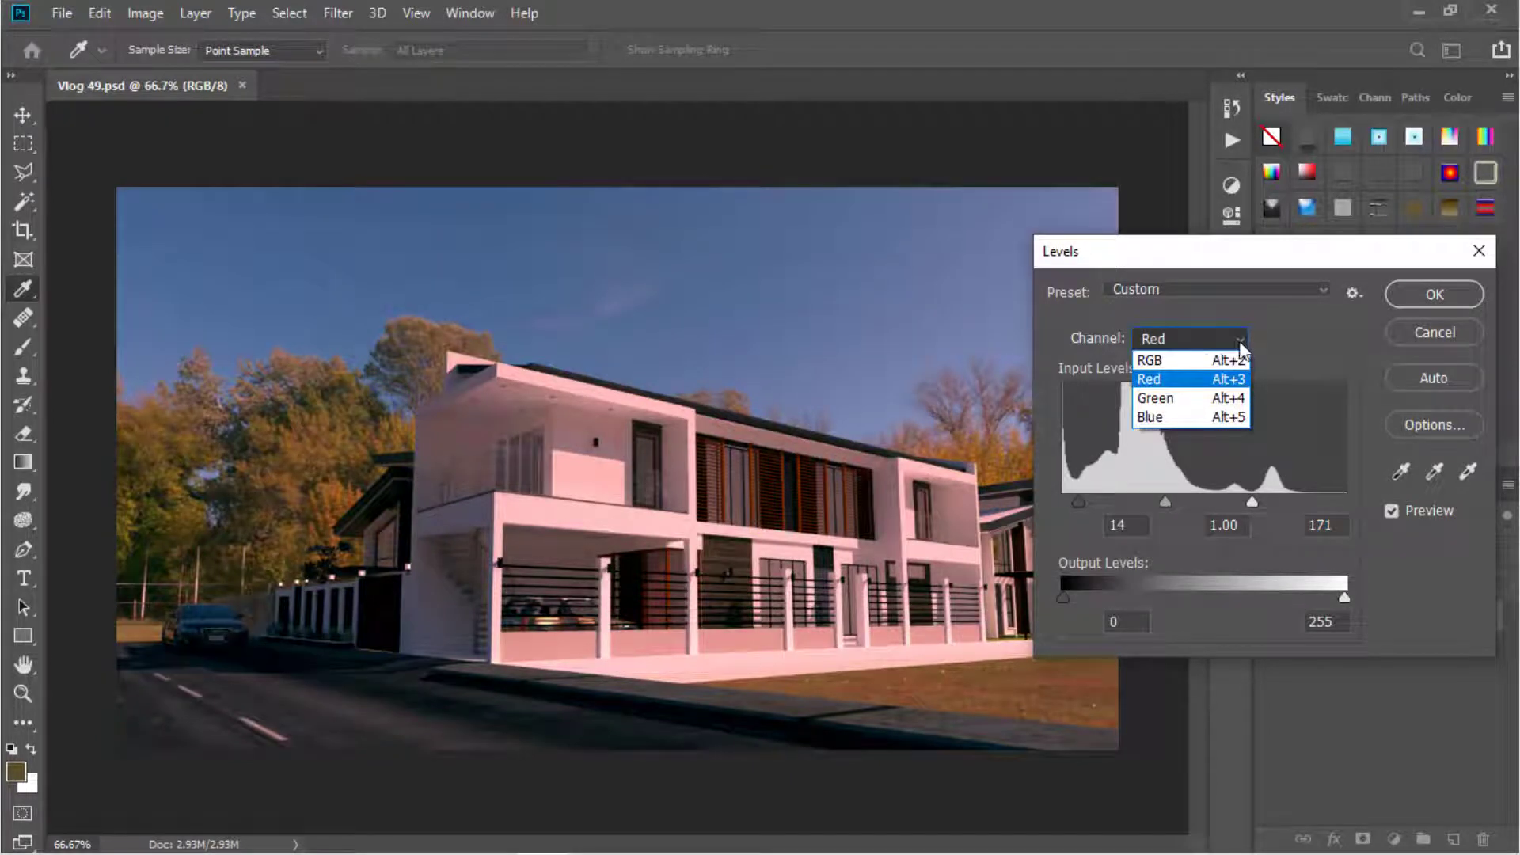
click(1165, 394)
drag(1342, 501, 1304, 499)
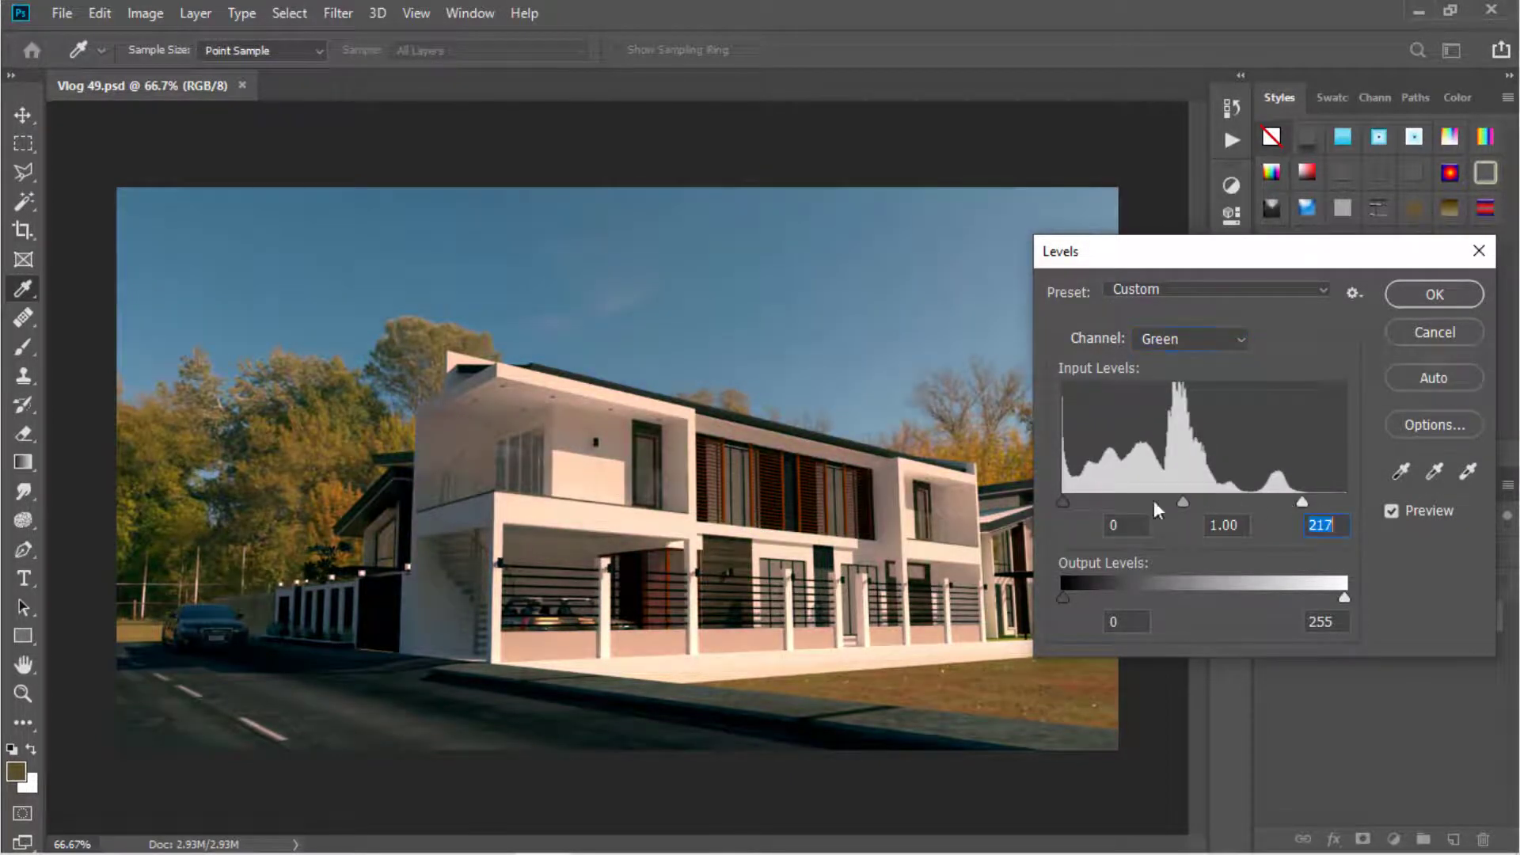
drag(1075, 504, 1097, 506)
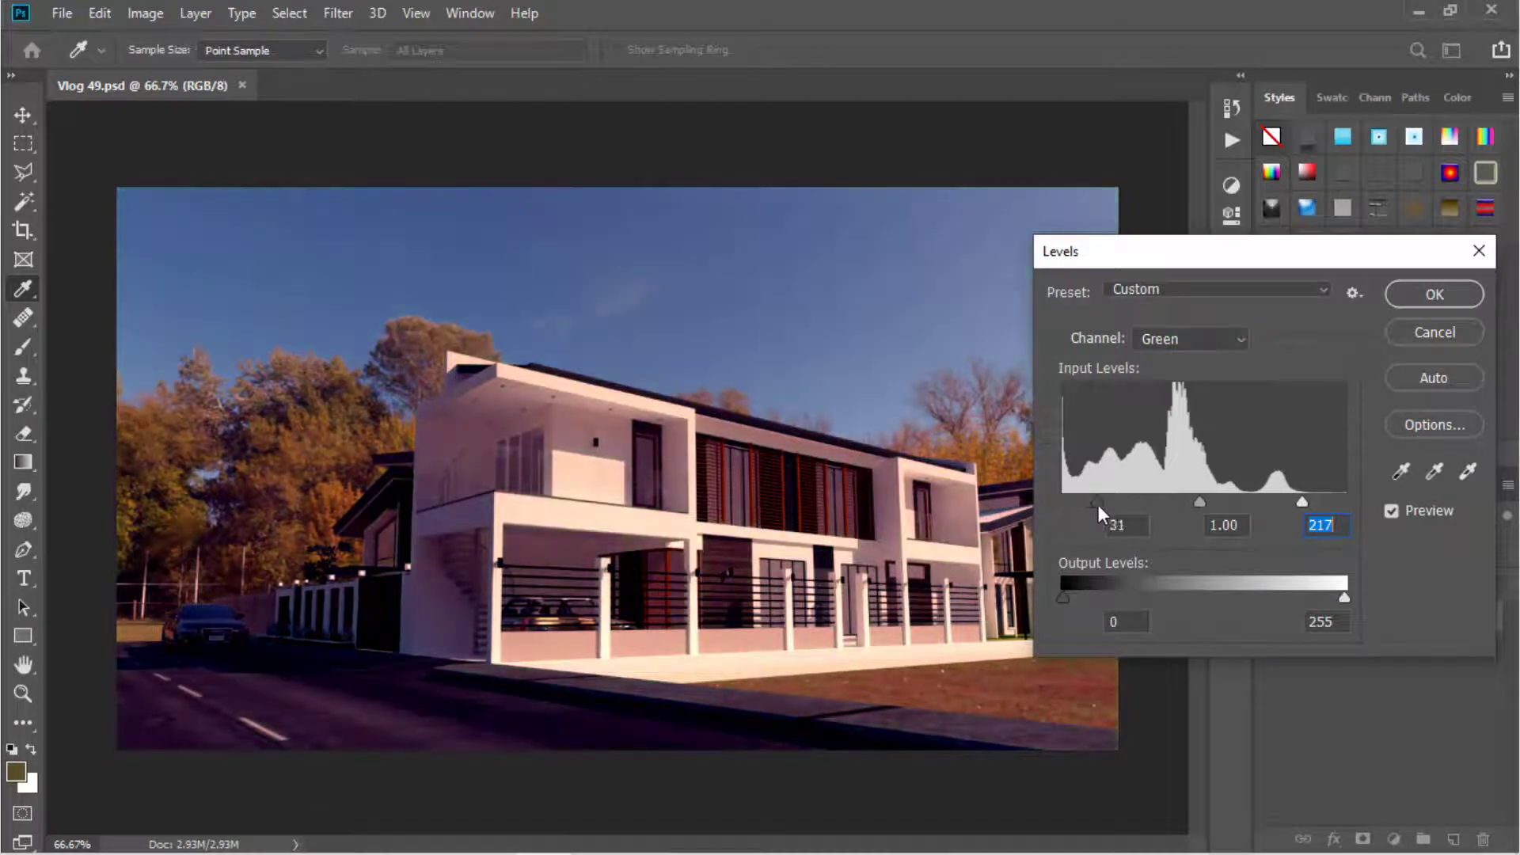
Set the Blue channel levels to white input 220 and black input 31
click(1241, 341)
click(1220, 418)
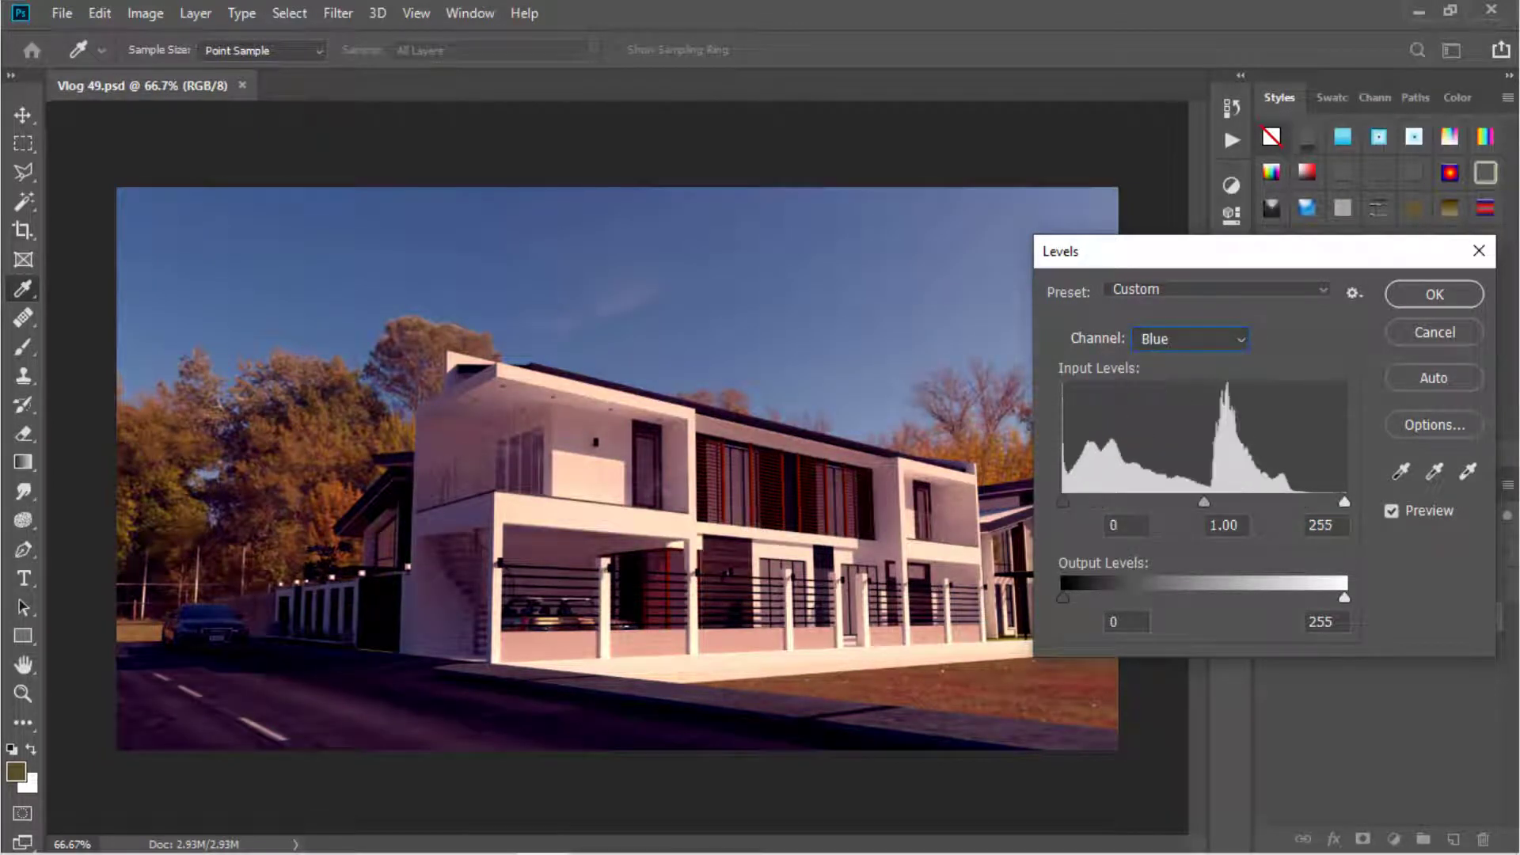
drag(1344, 502, 1305, 504)
drag(1061, 501, 1098, 504)
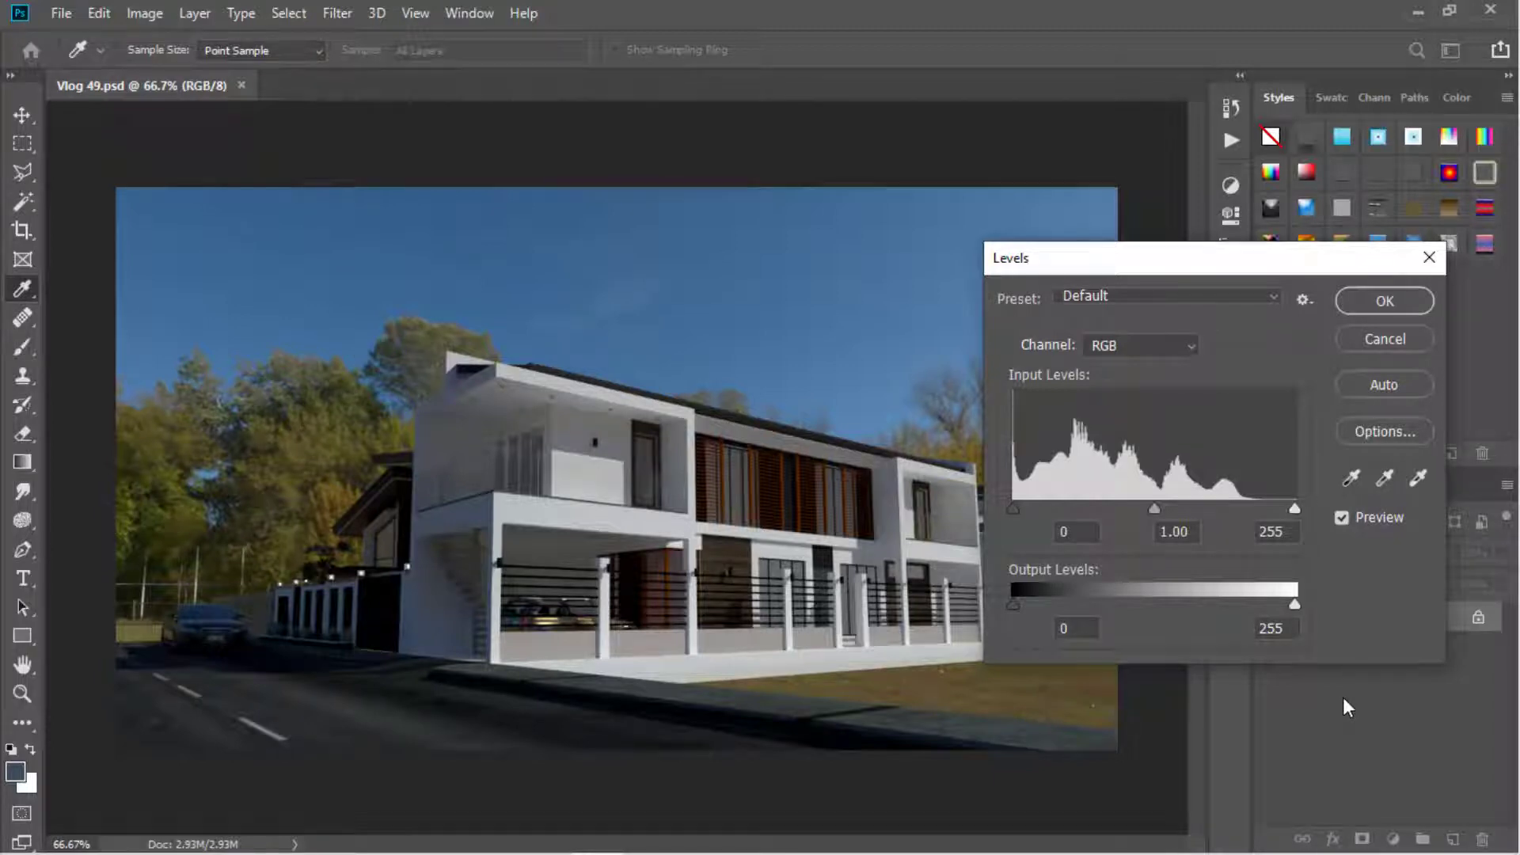
Pick the Set Gray Point eyedropper to sample a neutral gray
click(1386, 479)
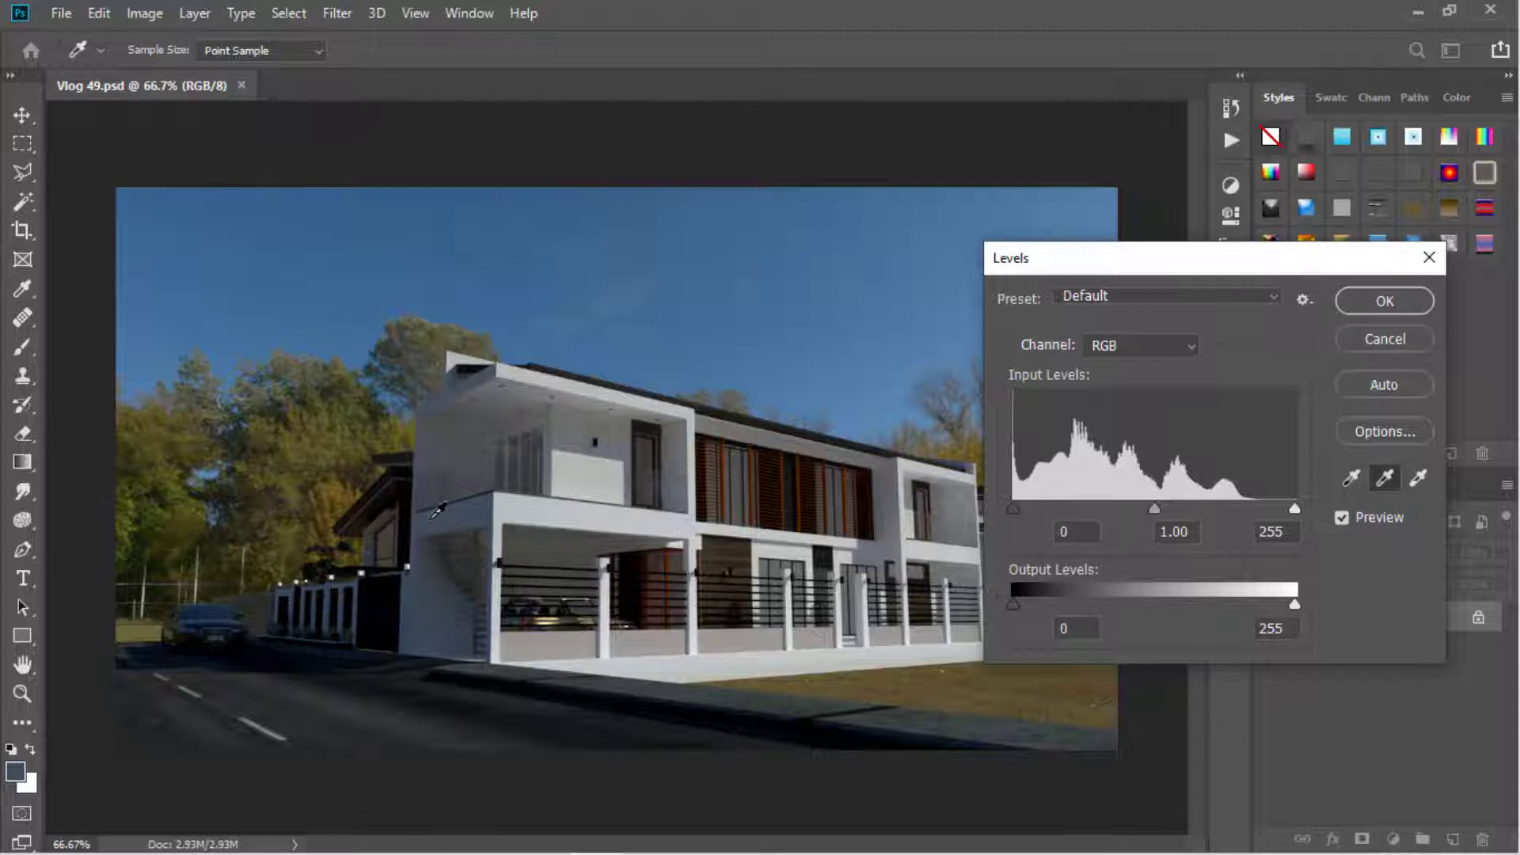
click(444, 513)
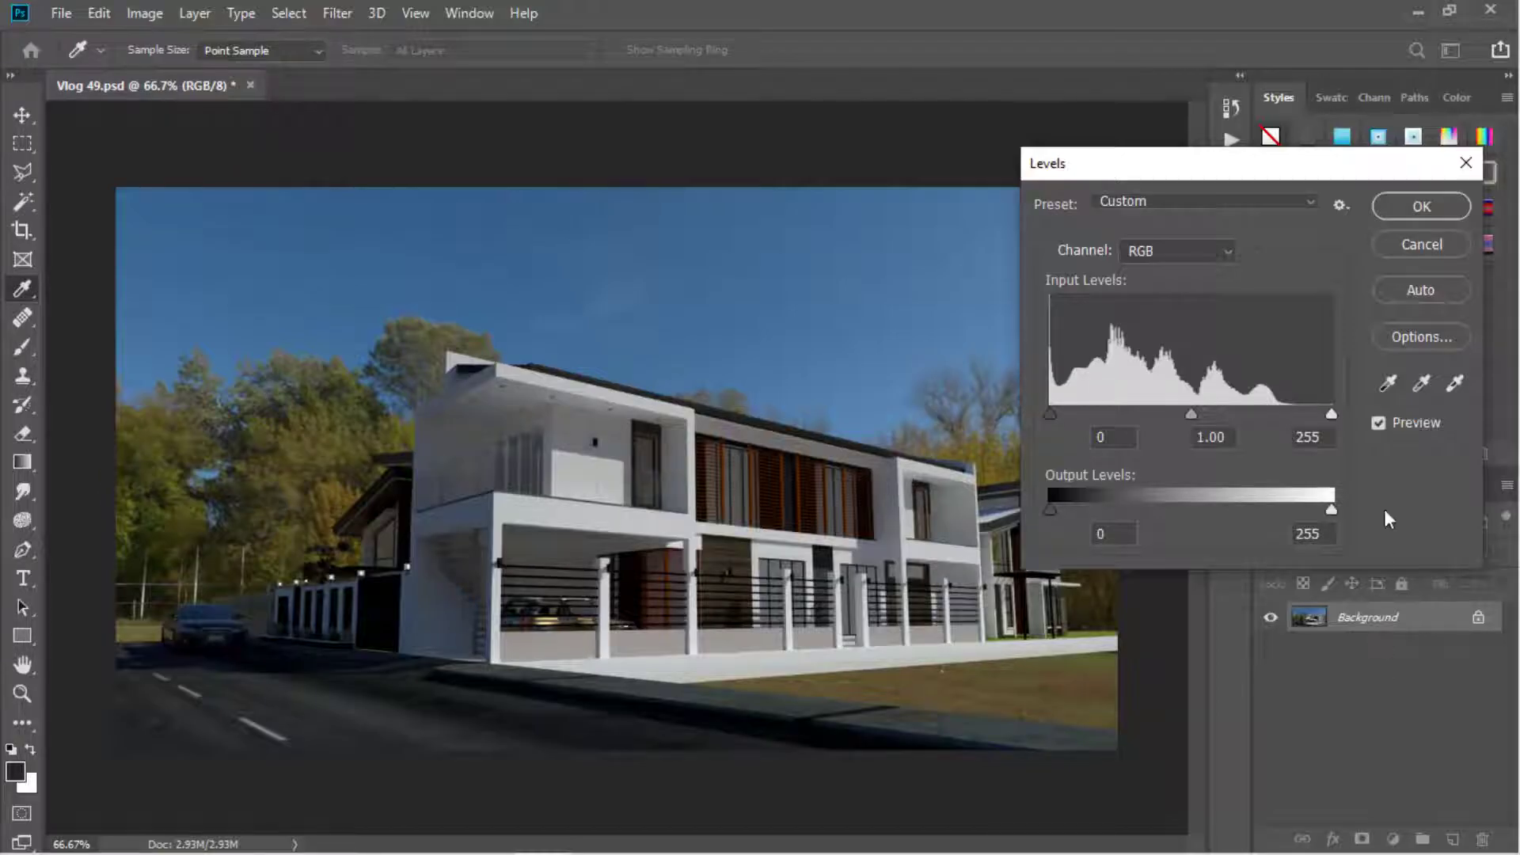
click(1389, 384)
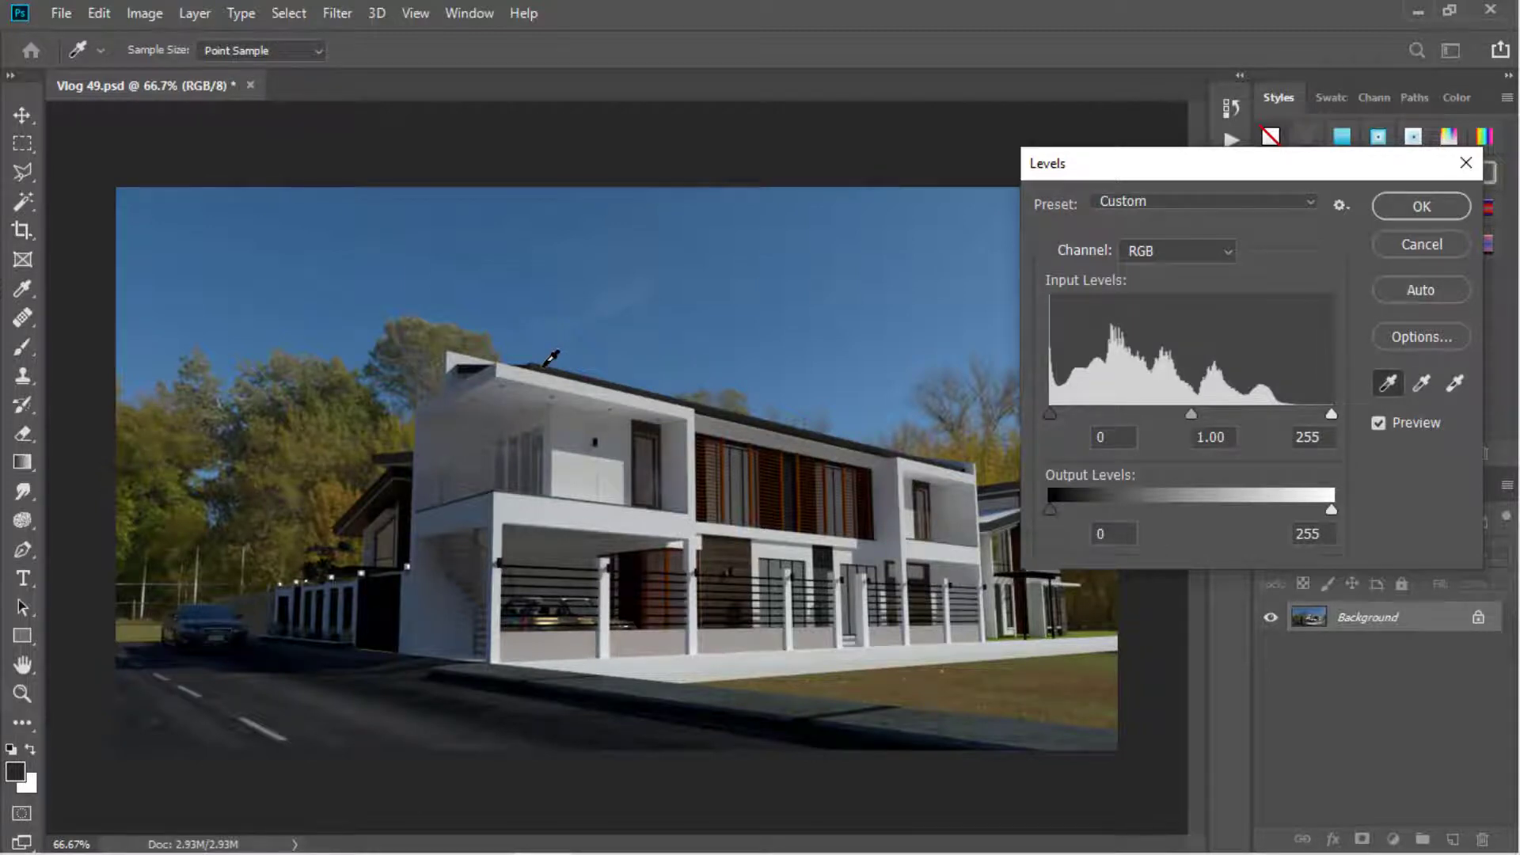
click(545, 364)
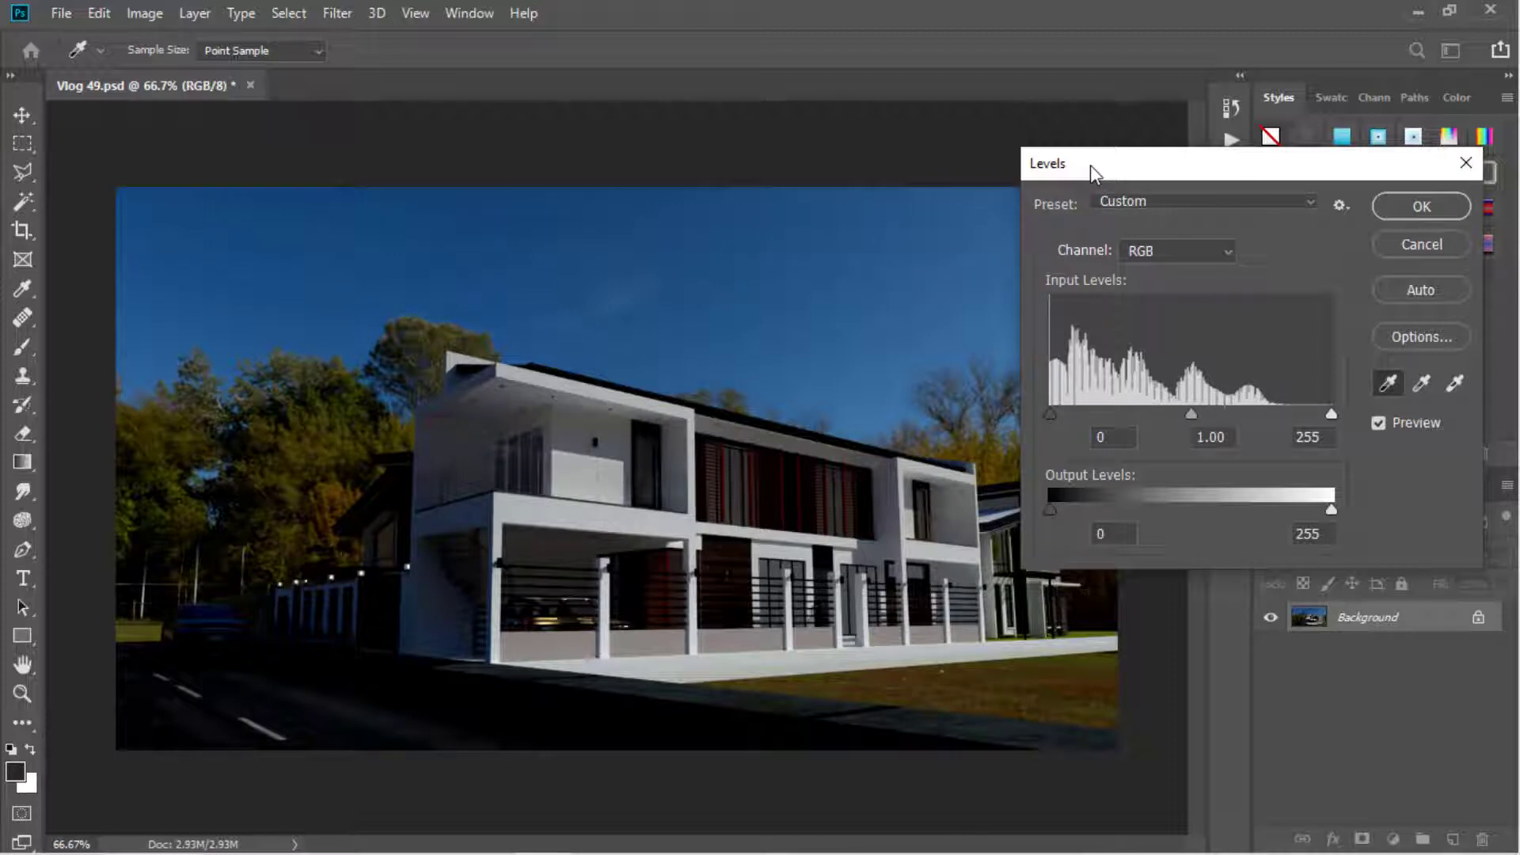
key(ctrl+z)
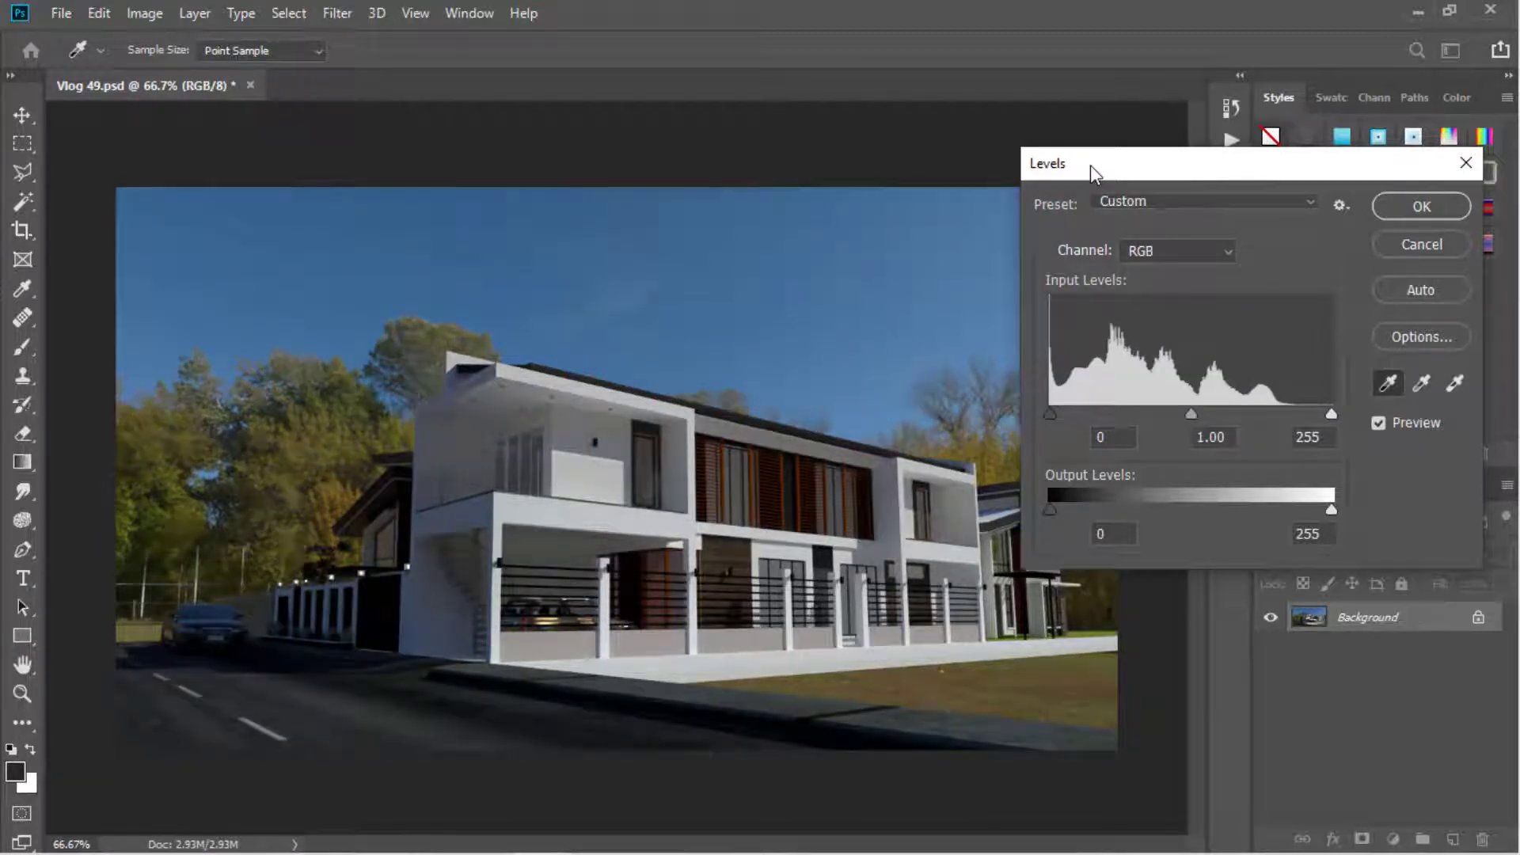
click(1455, 386)
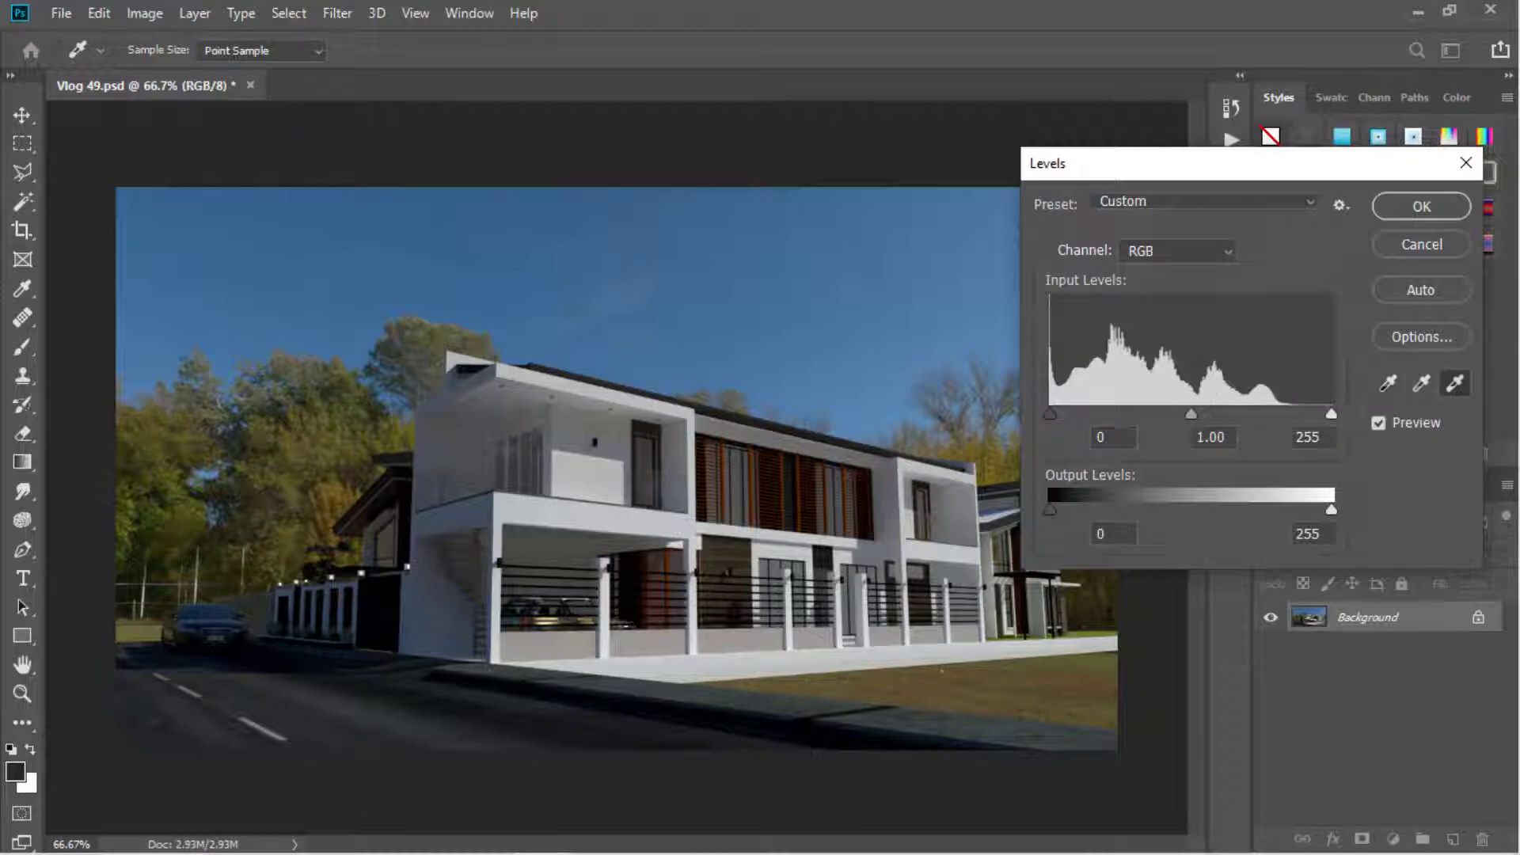
click(612, 478)
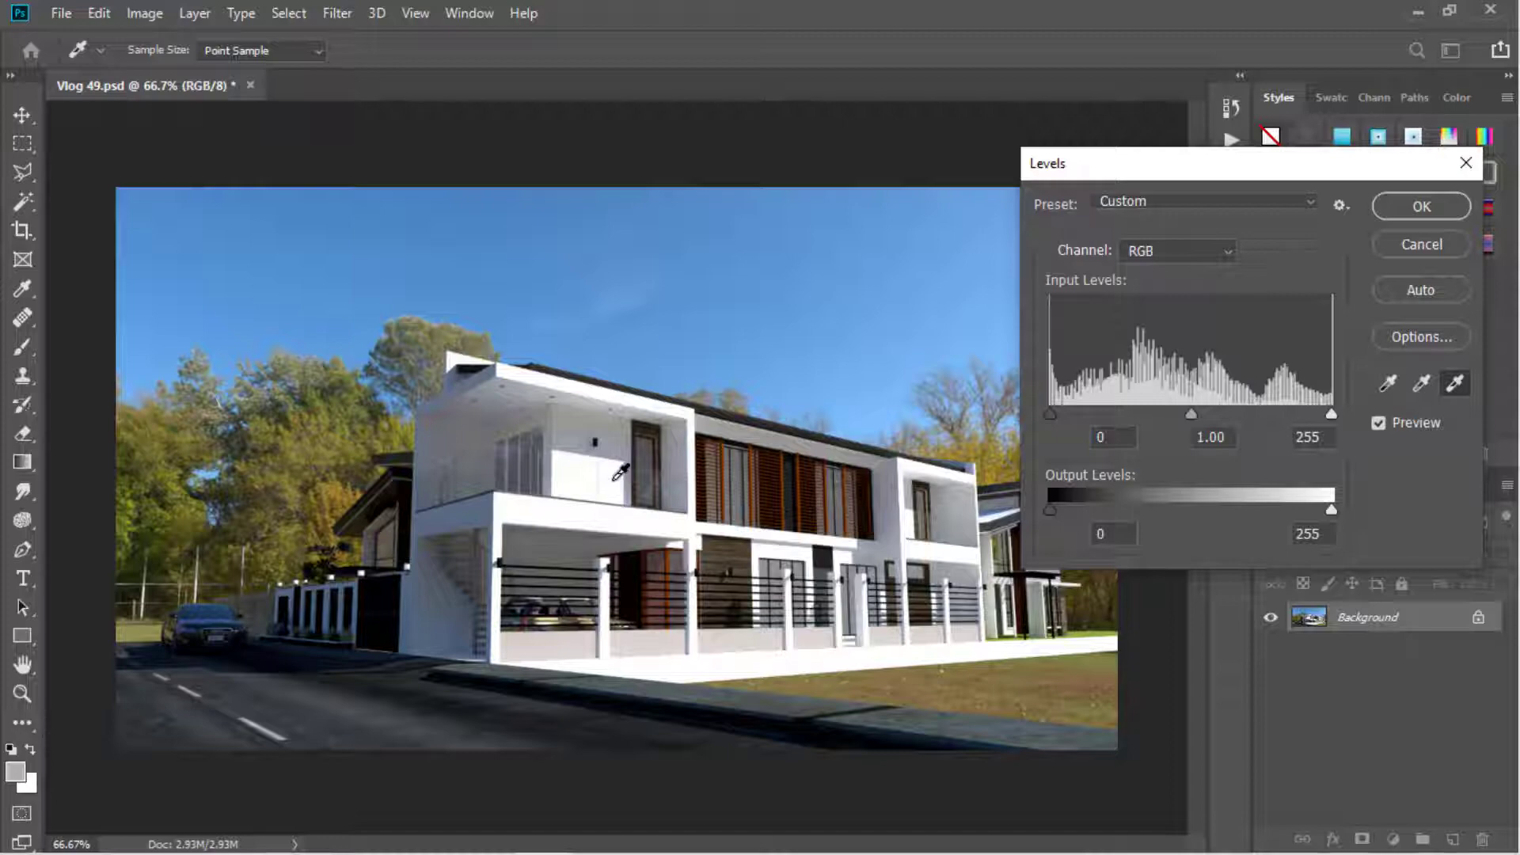
key(ctrl+z)
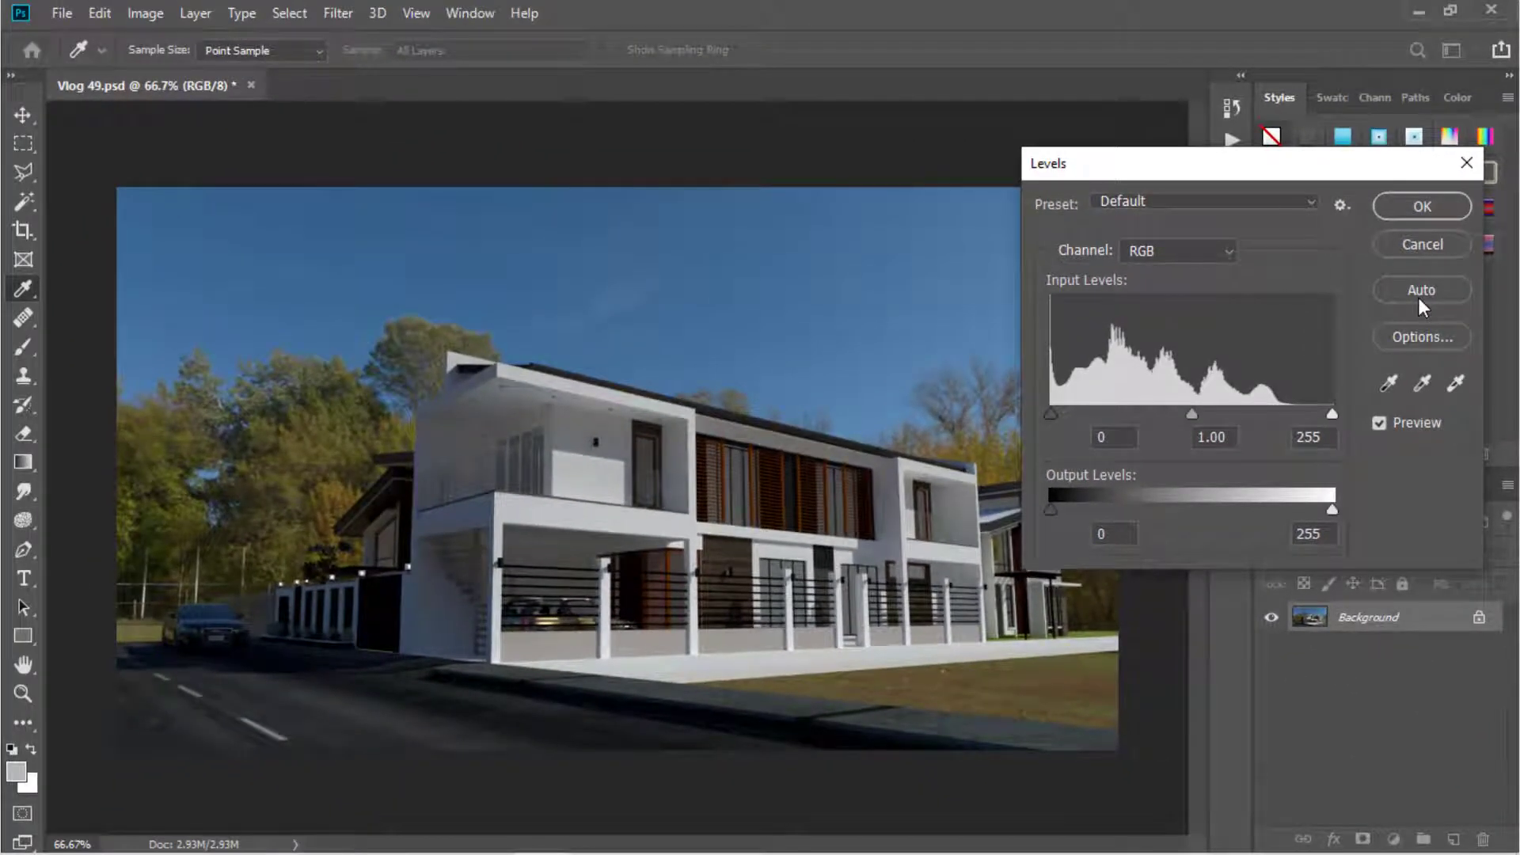
Apply Auto Levels to the render and bring up the Auto Color Correction Options
click(1419, 295)
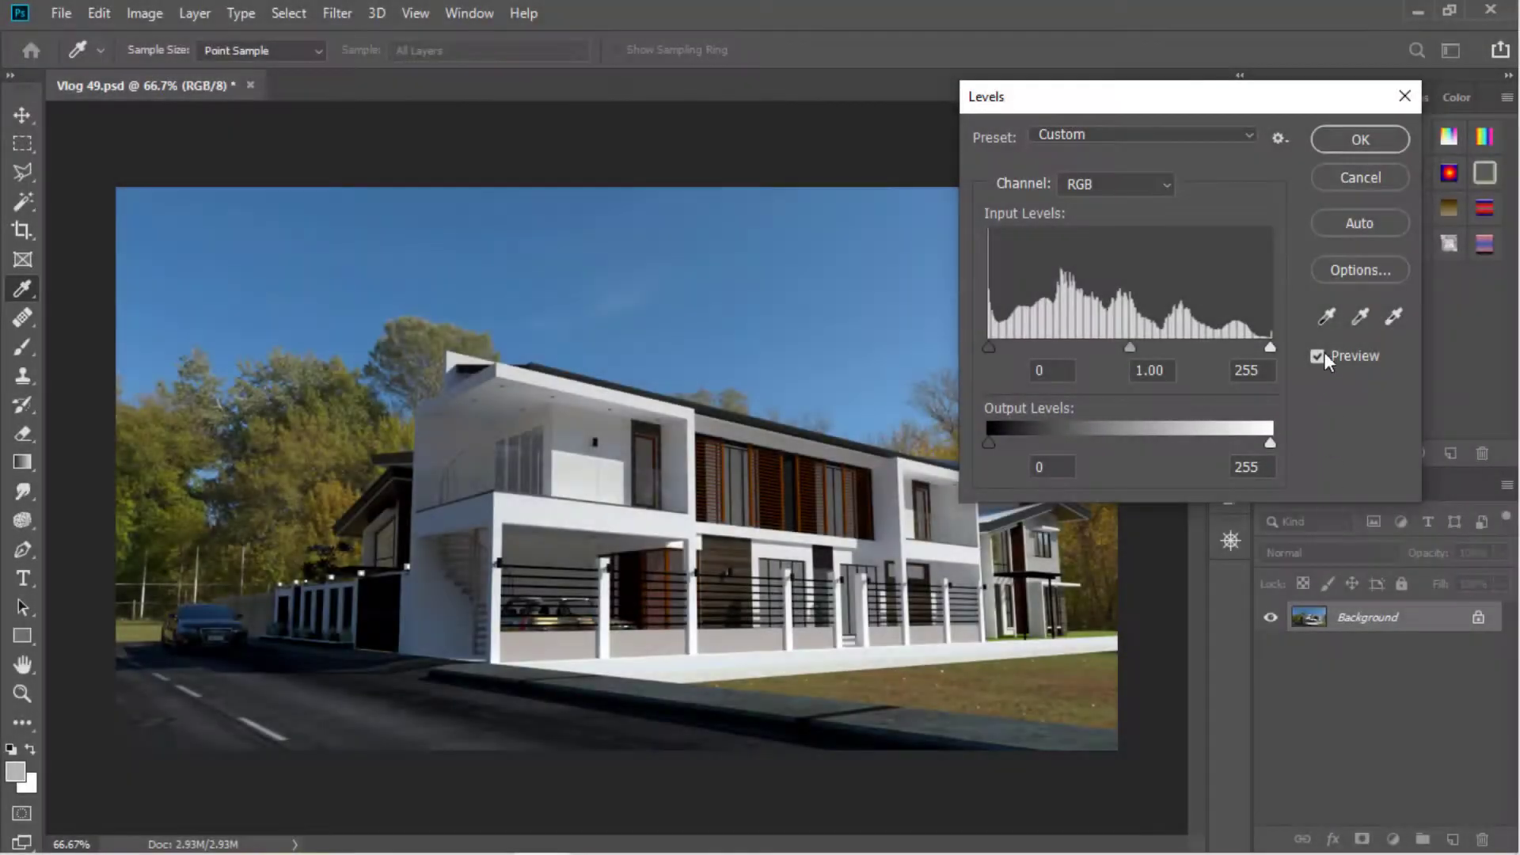
click(1355, 273)
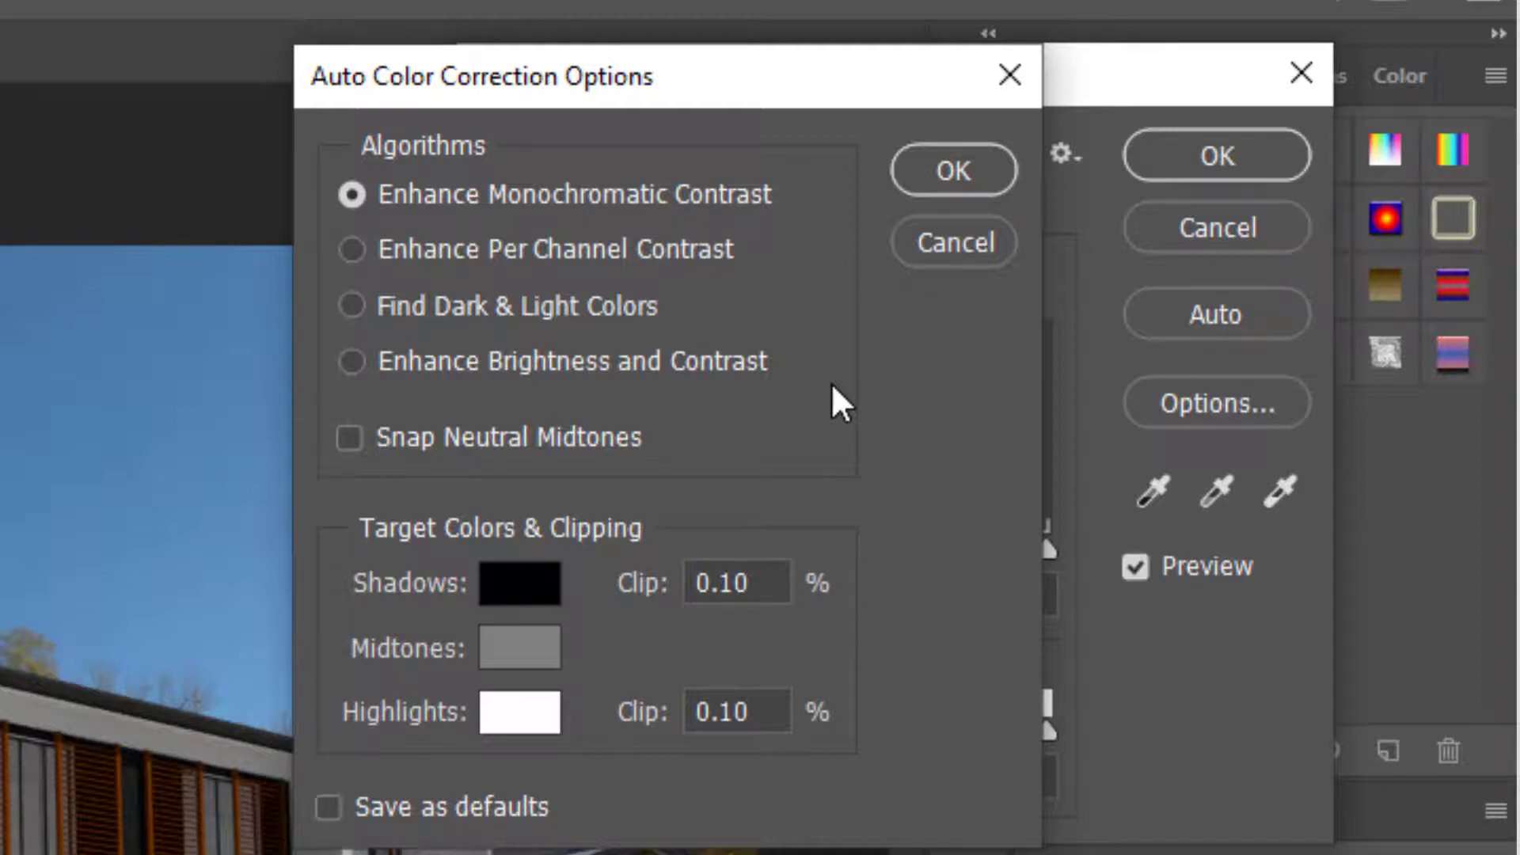
Save Enhance Brightness and Contrast as the default auto algorithm, then close Levels unapplied
click(351, 361)
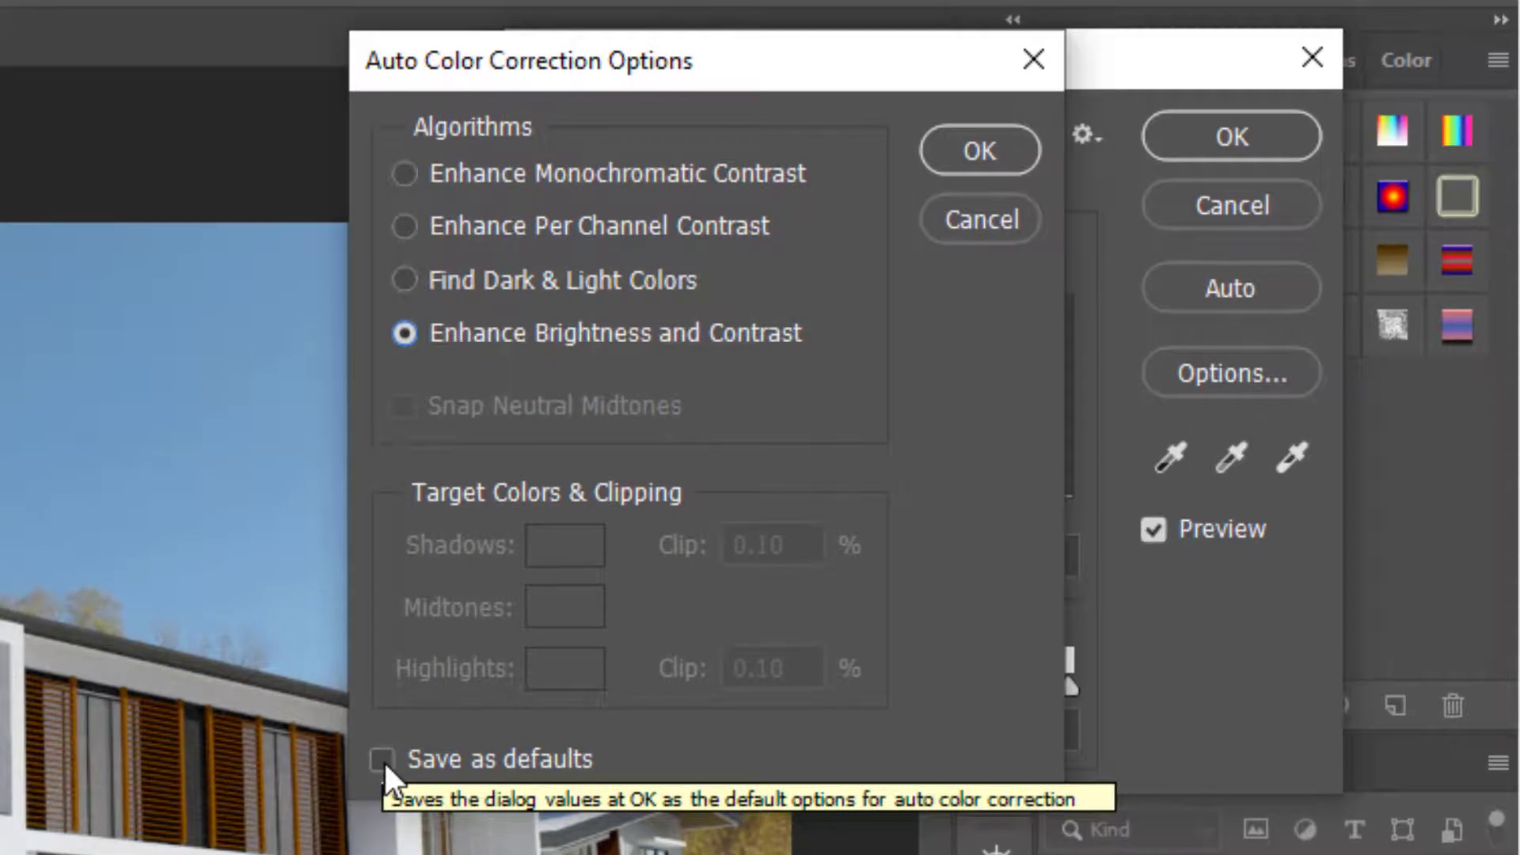
click(383, 760)
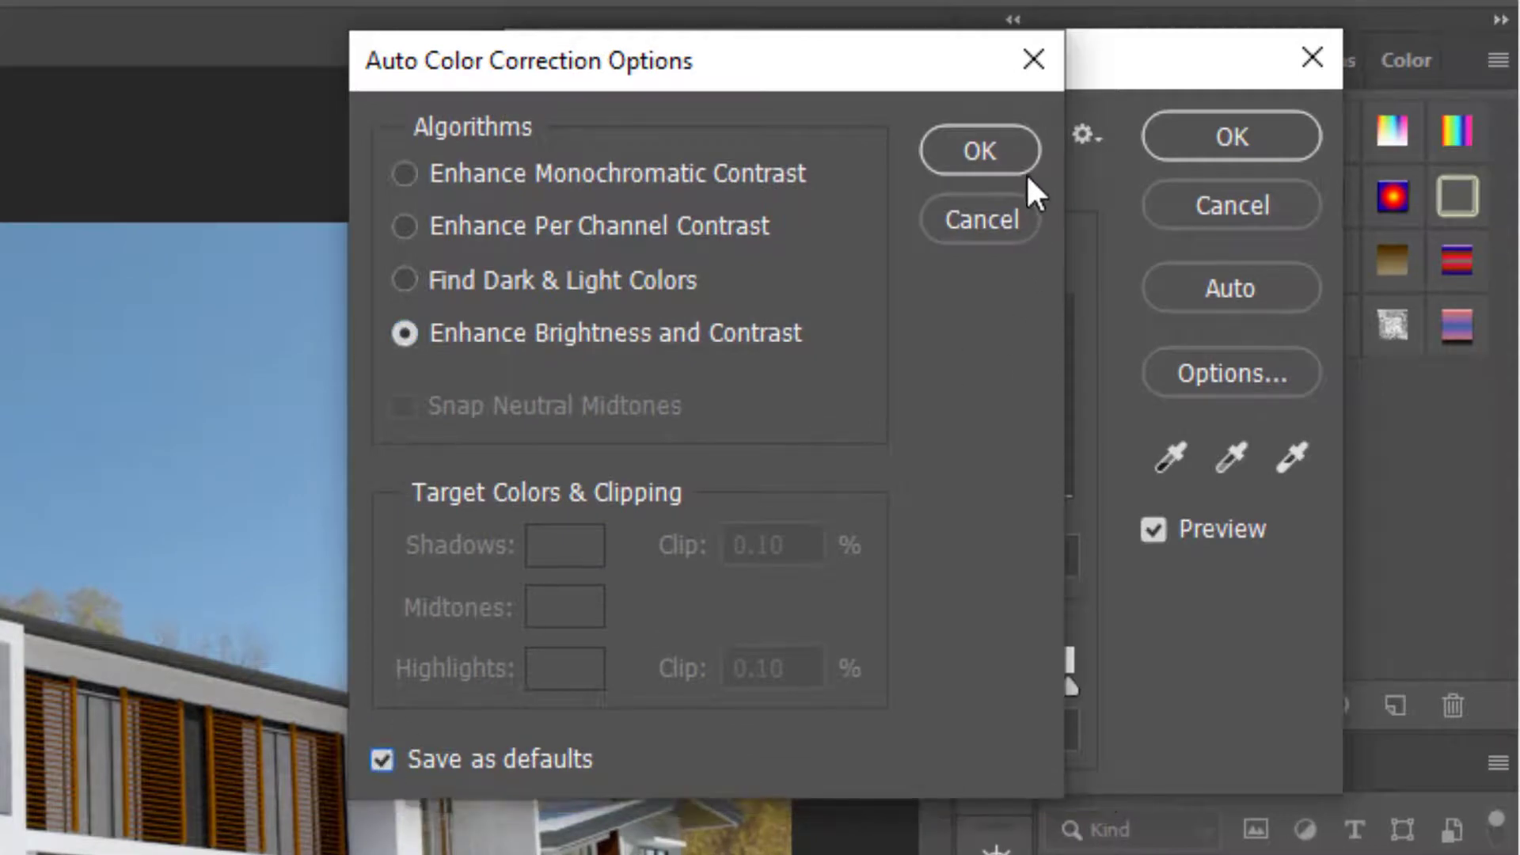
click(990, 158)
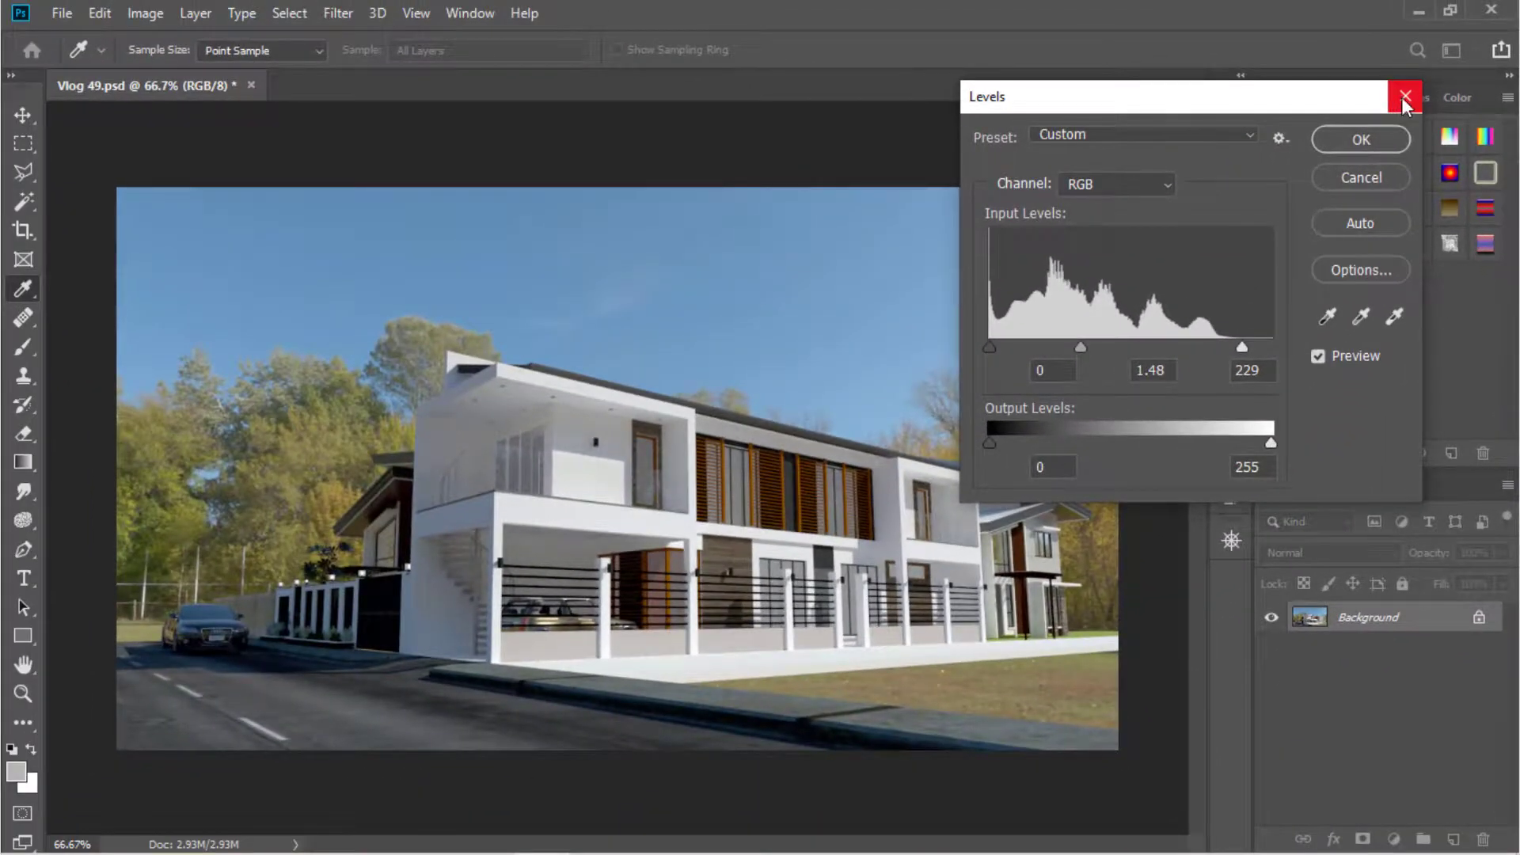
click(1403, 97)
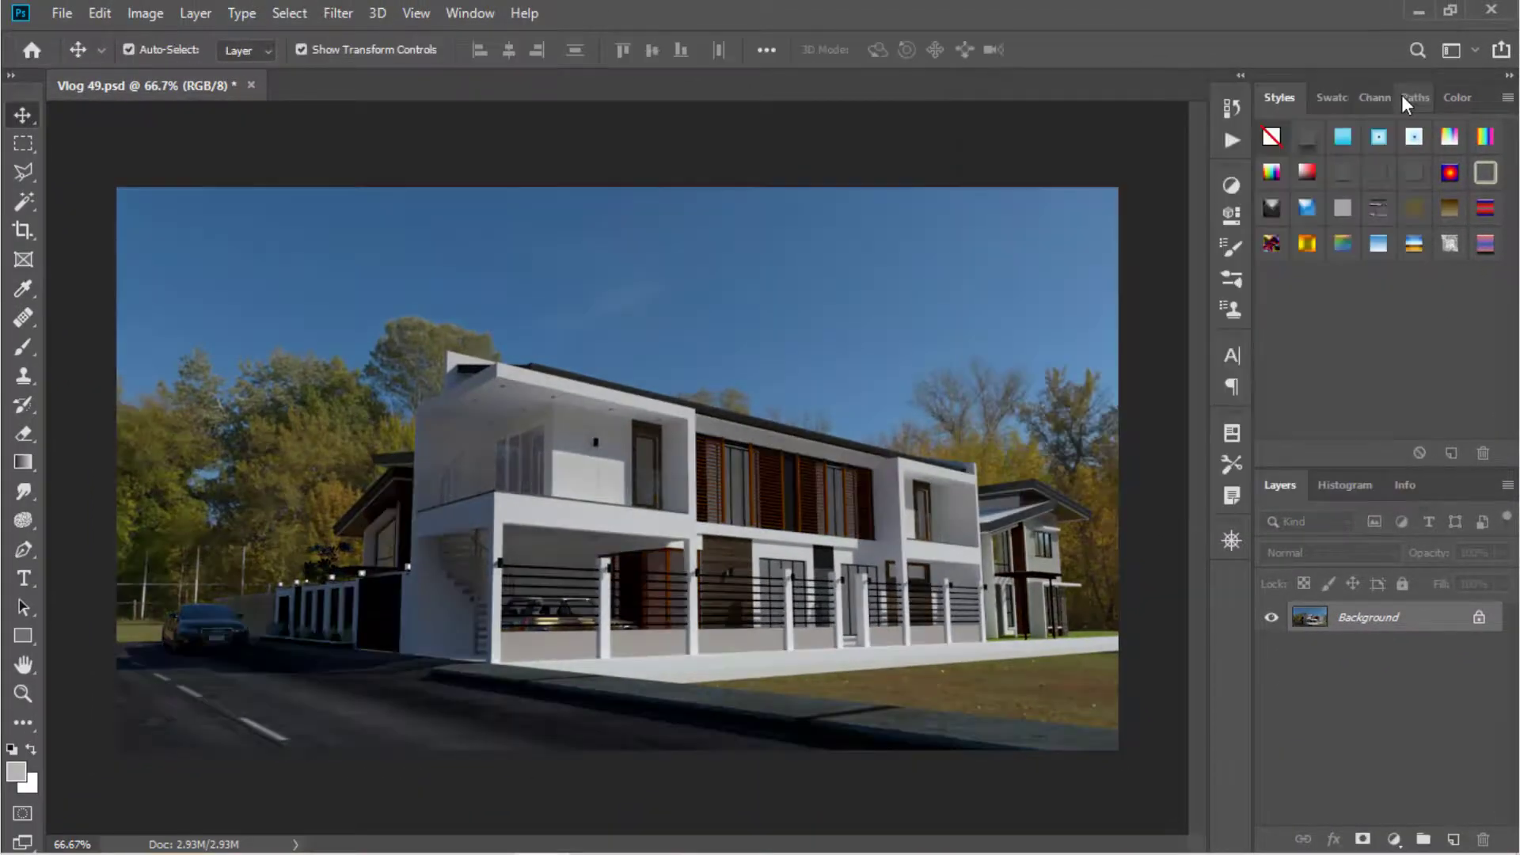
click(142, 14)
mouse_move(162, 80)
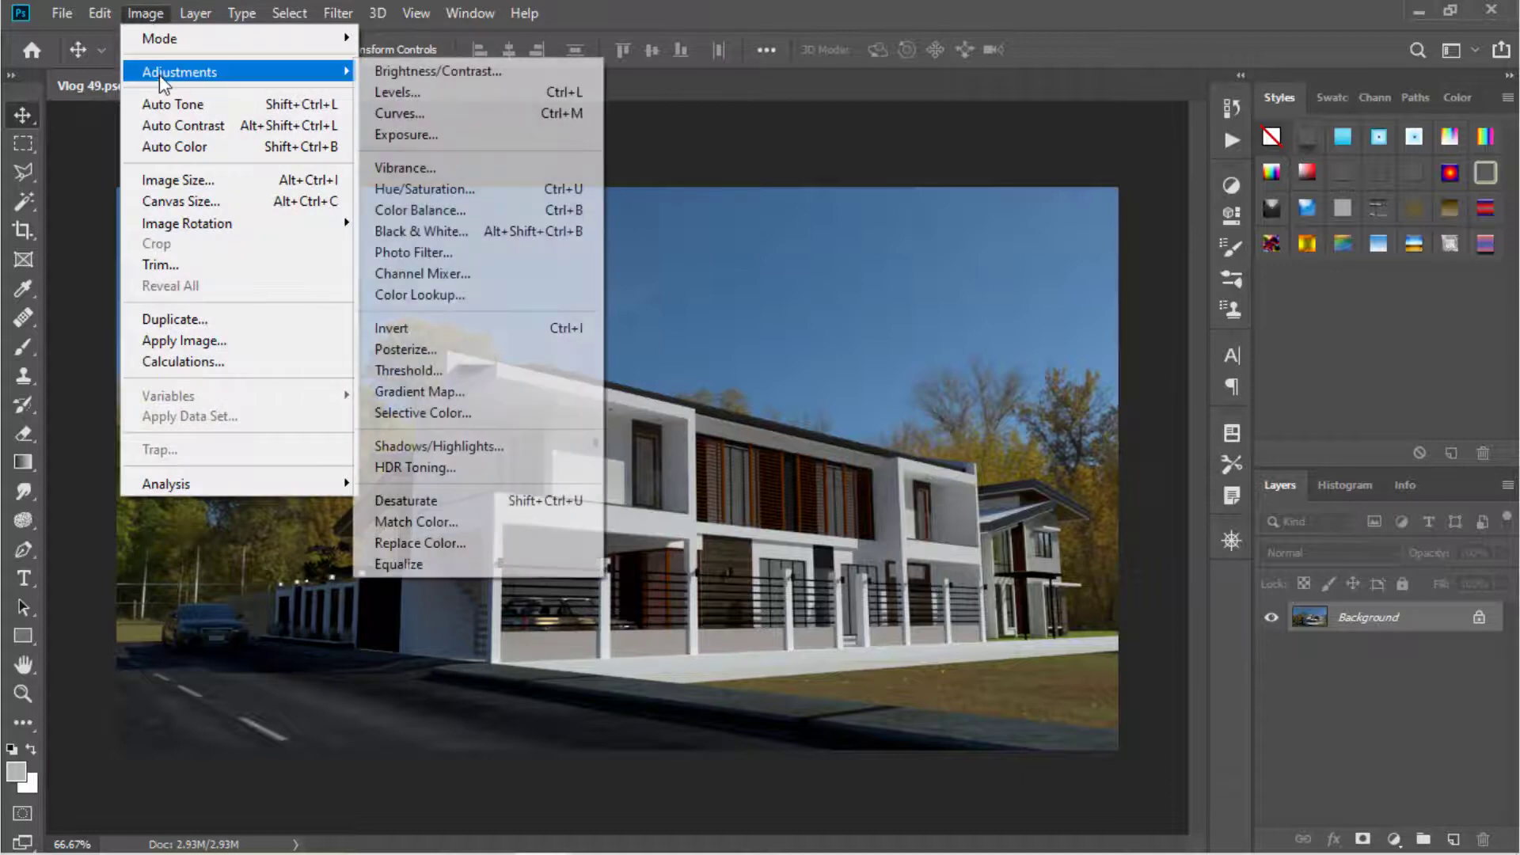
click(382, 91)
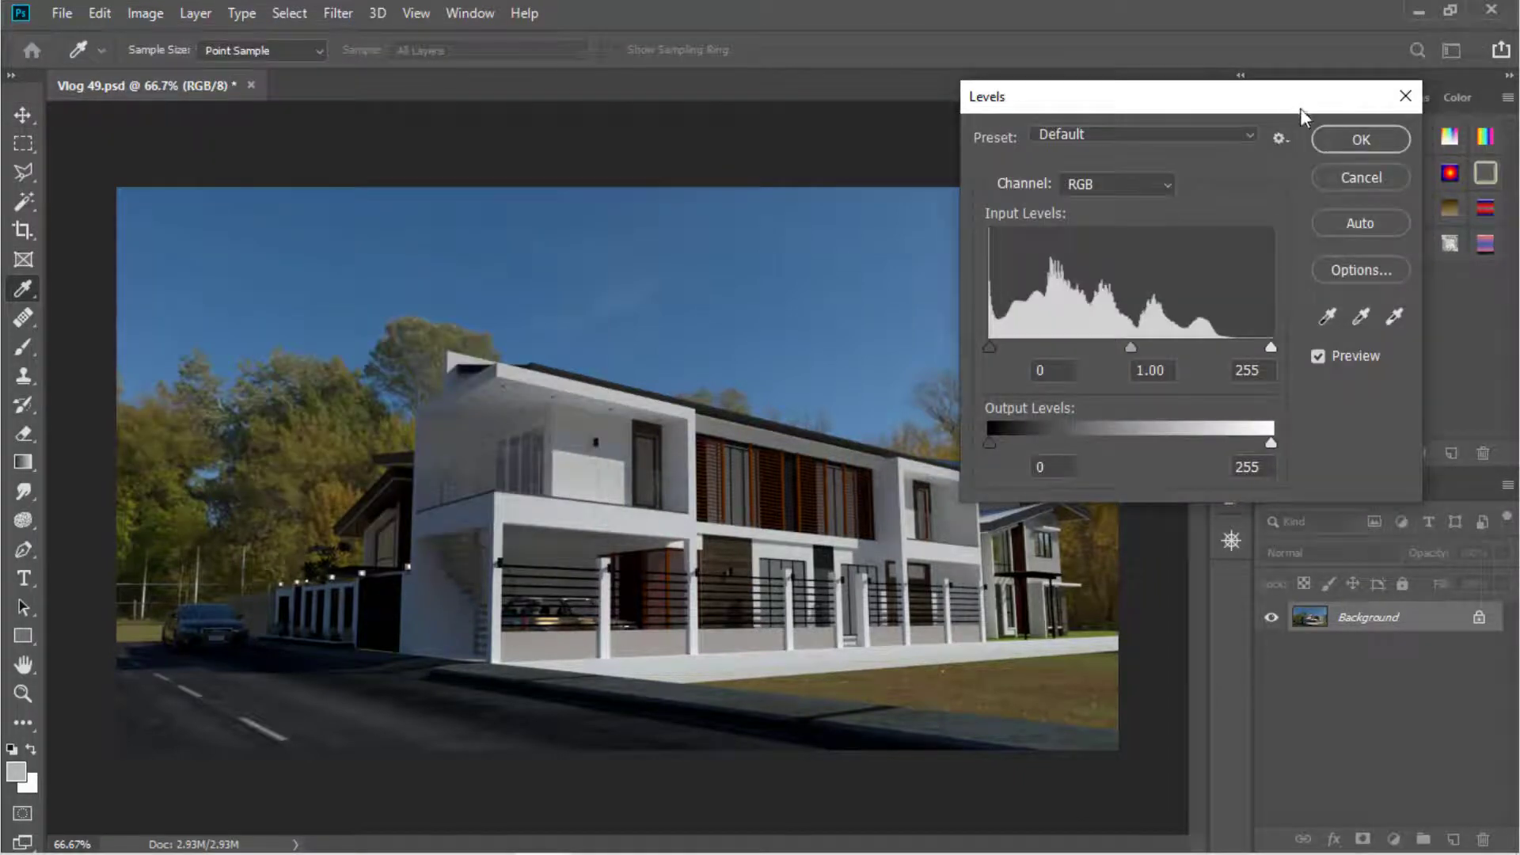
click(1338, 225)
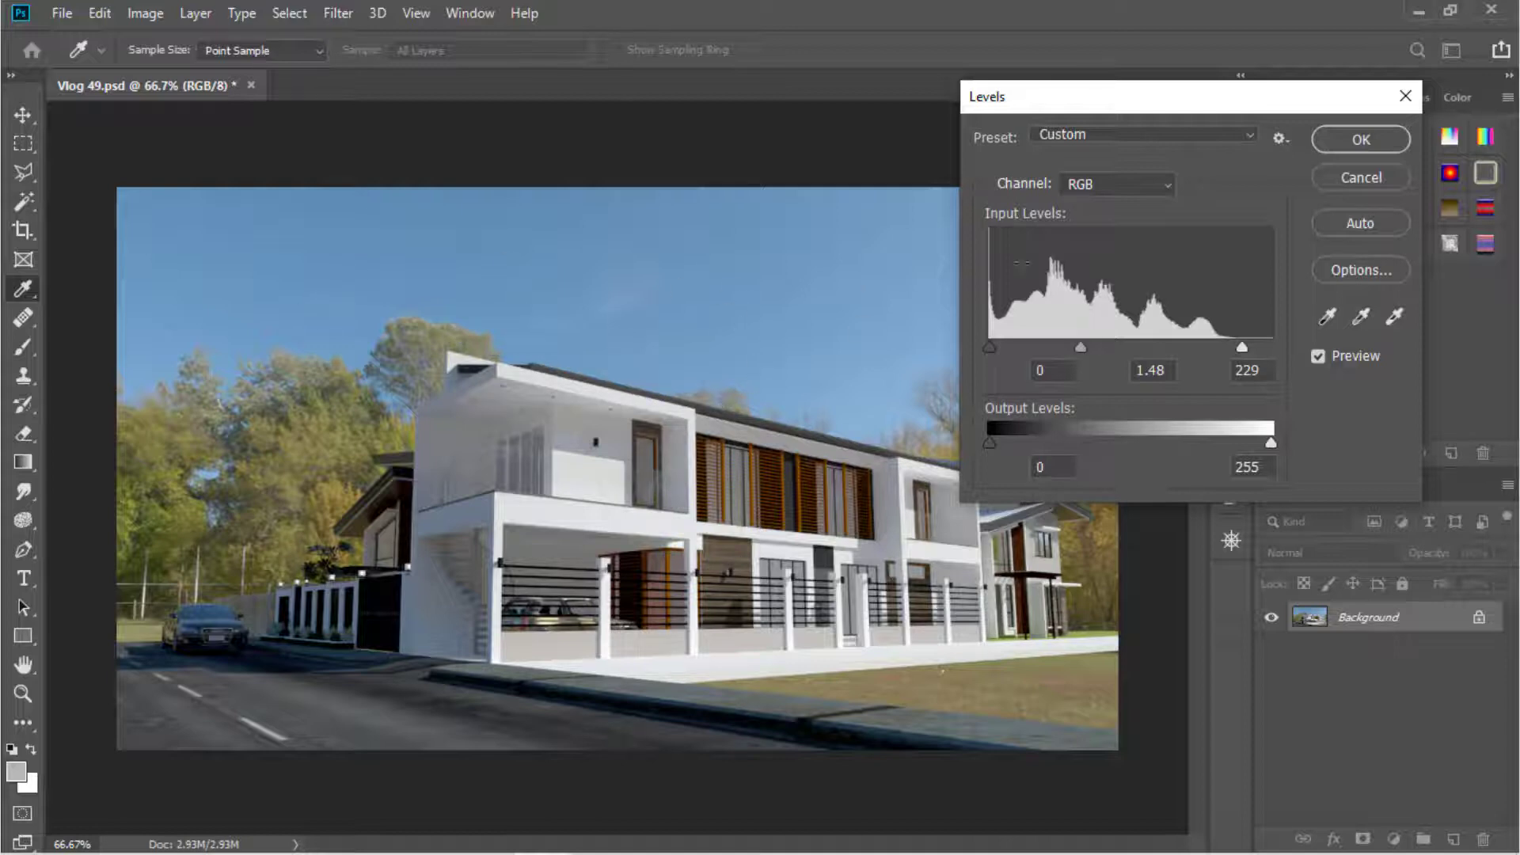
click(1341, 266)
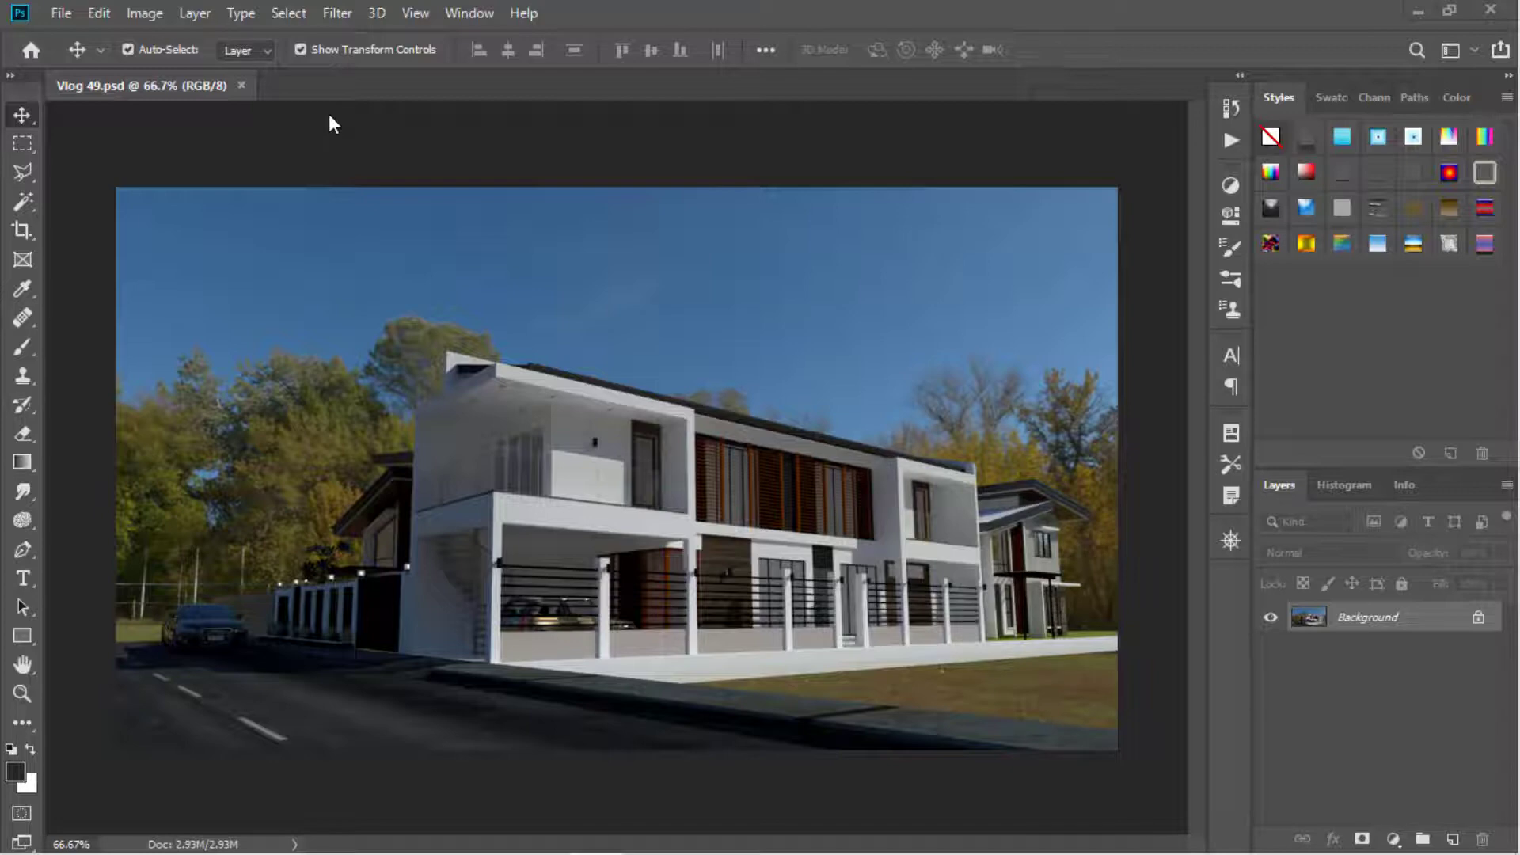
click(144, 13)
Open Curves and try white input 211, black input 44, and curve end outputs 38 and 250
mouse_move(164, 69)
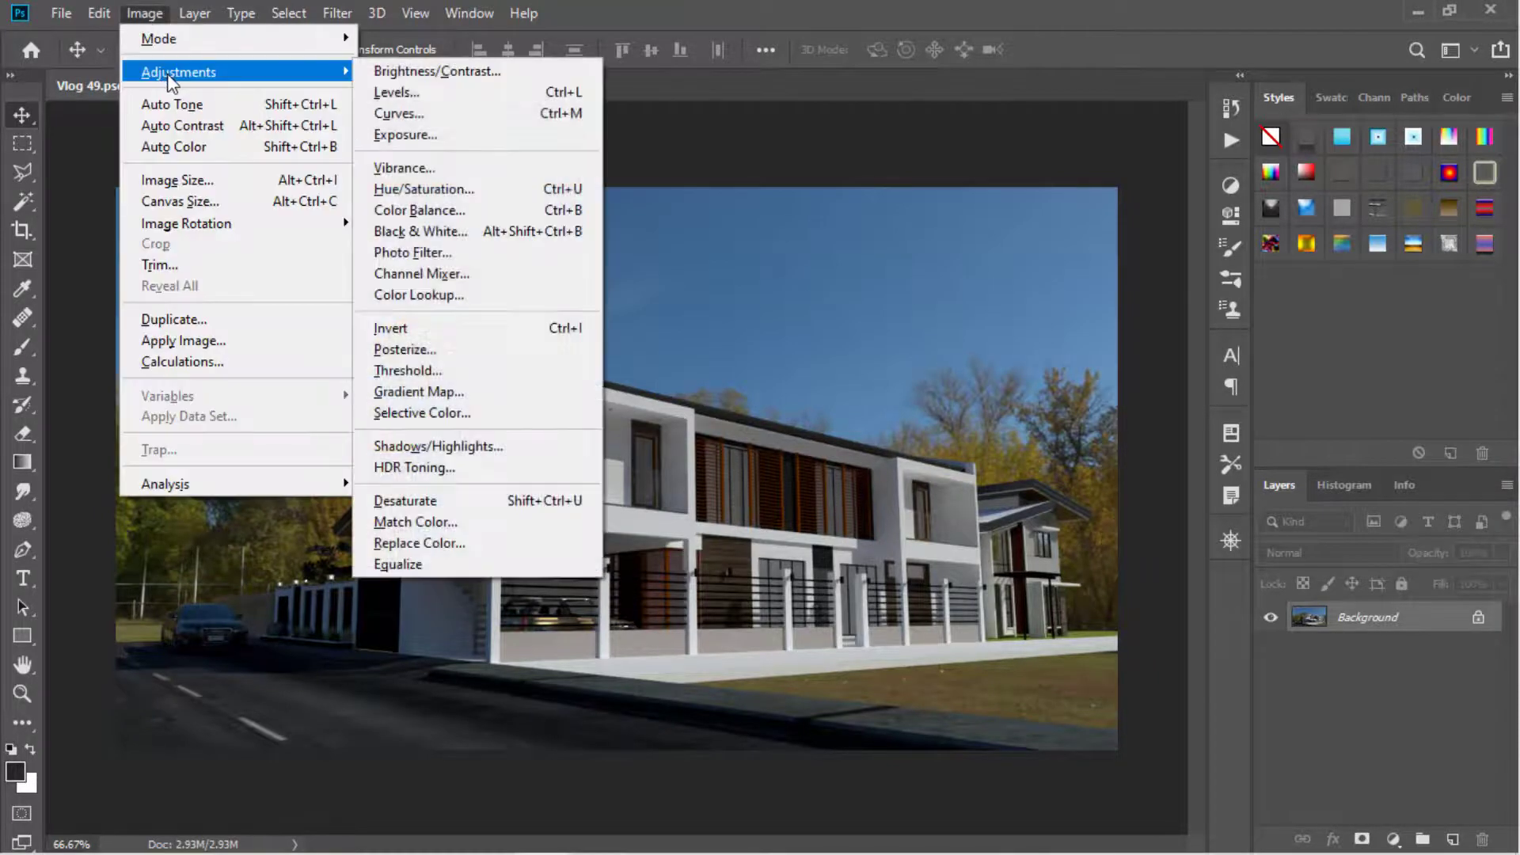
click(407, 114)
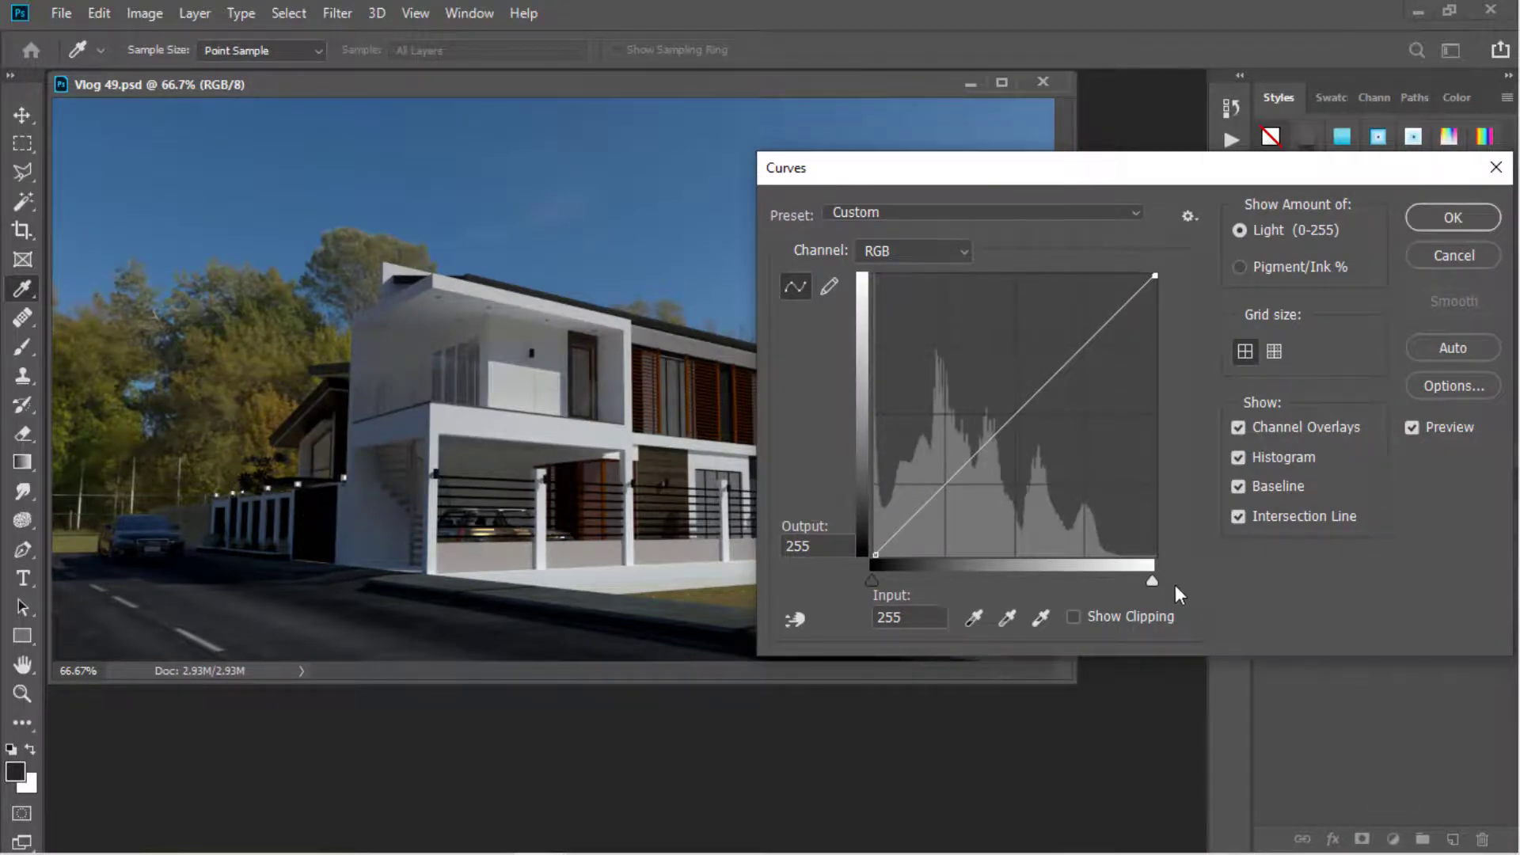
mouse_move(1154, 582)
mouse_down()
mouse_move(1099, 584)
mouse_move(1156, 586)
mouse_up()
mouse_move(872, 583)
mouse_down()
mouse_move(920, 584)
mouse_move(866, 584)
mouse_up()
mouse_move(875, 555)
mouse_down()
mouse_move(874, 481)
mouse_move(875, 555)
mouse_up()
drag(1157, 276, 1162, 349)
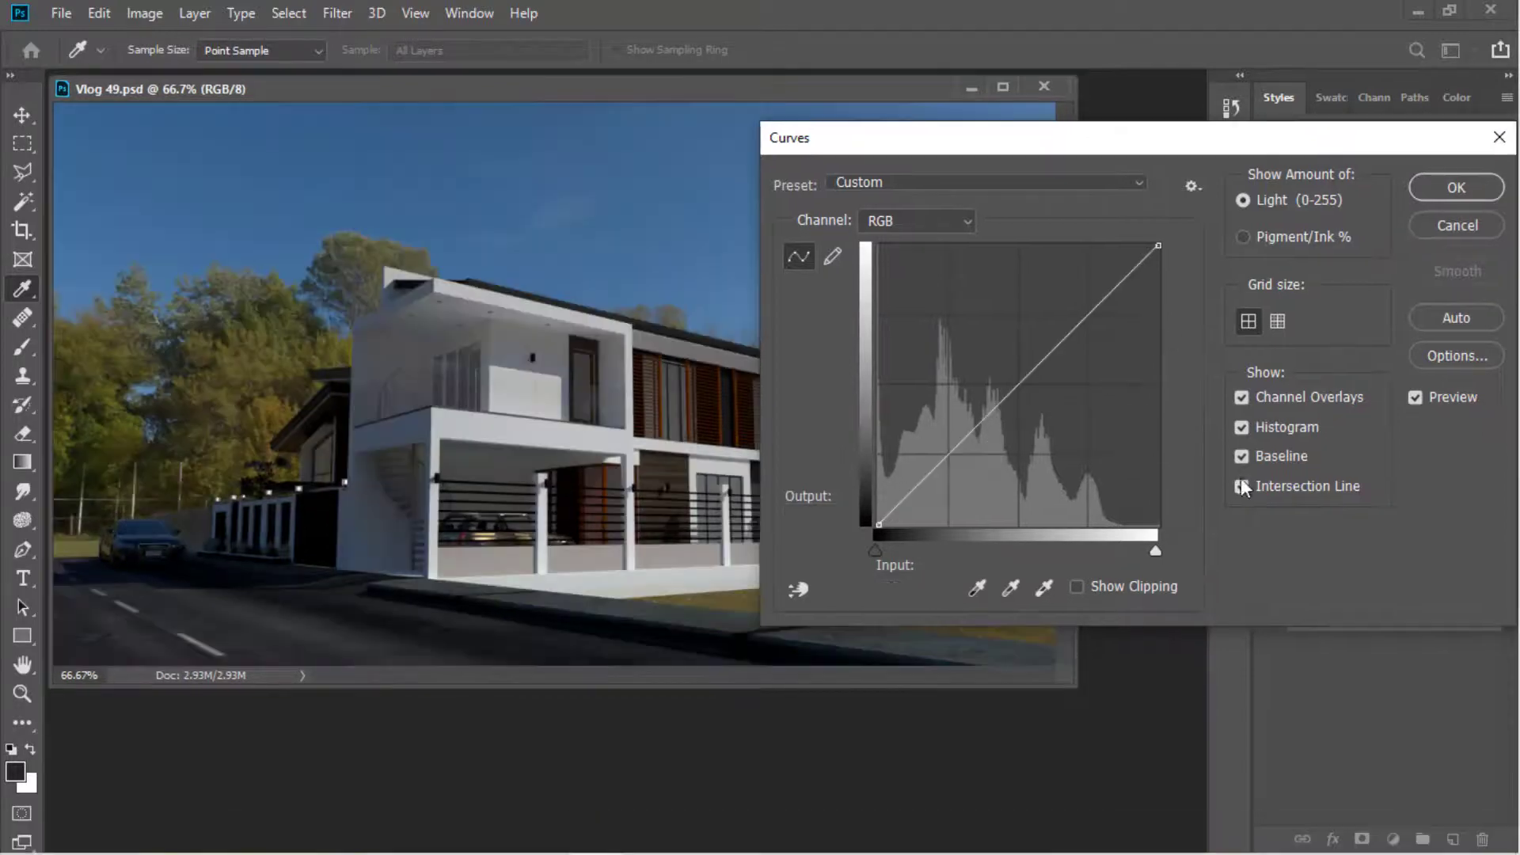
Turn on Intersection Line and compare raising then lowering a midtone curve point
click(1241, 486)
drag(1025, 380, 983, 372)
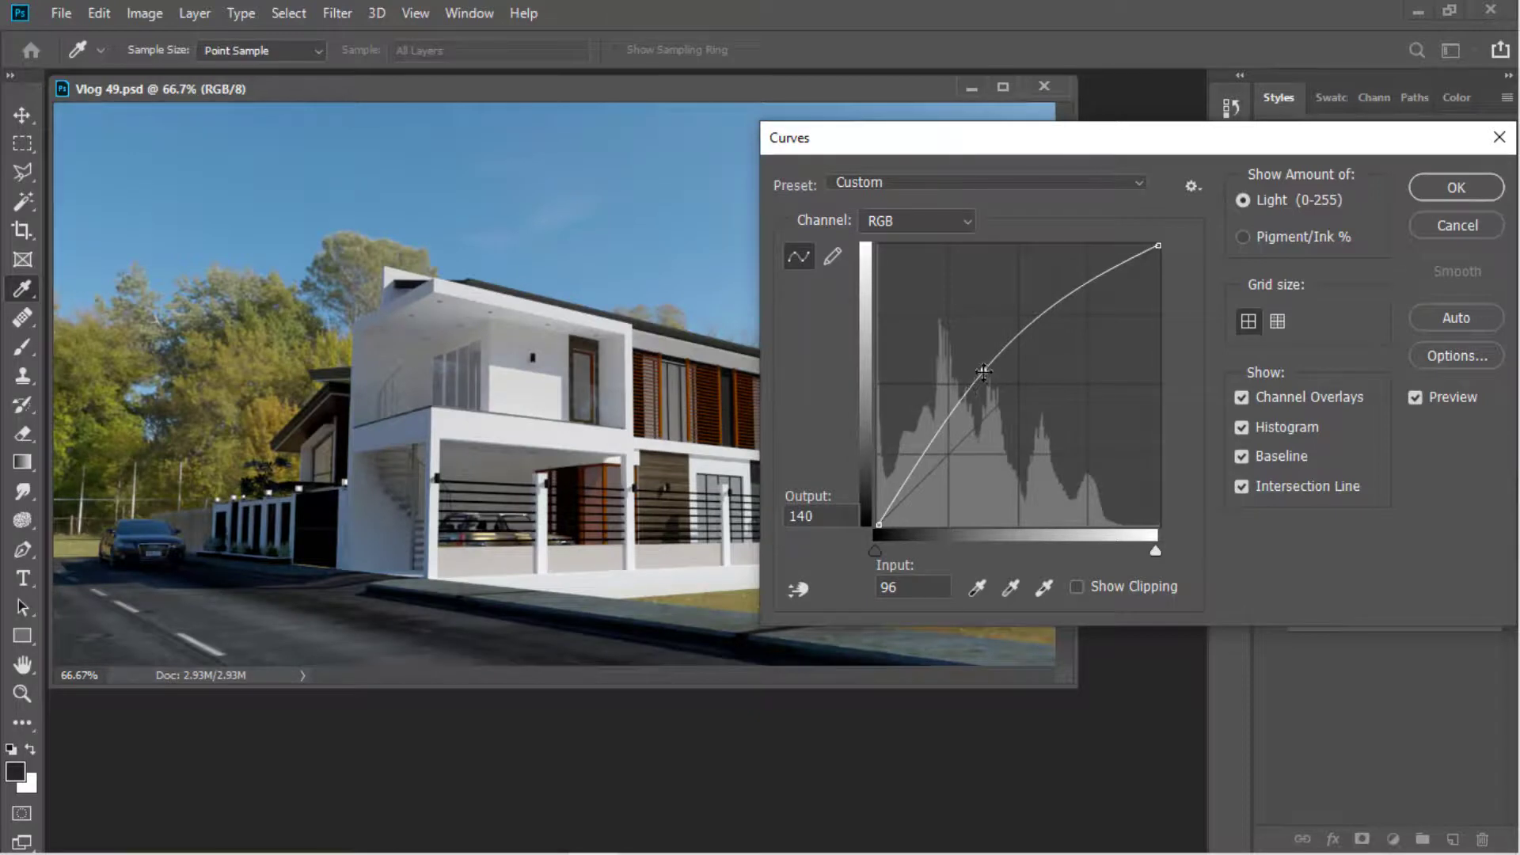
drag(983, 371, 1037, 410)
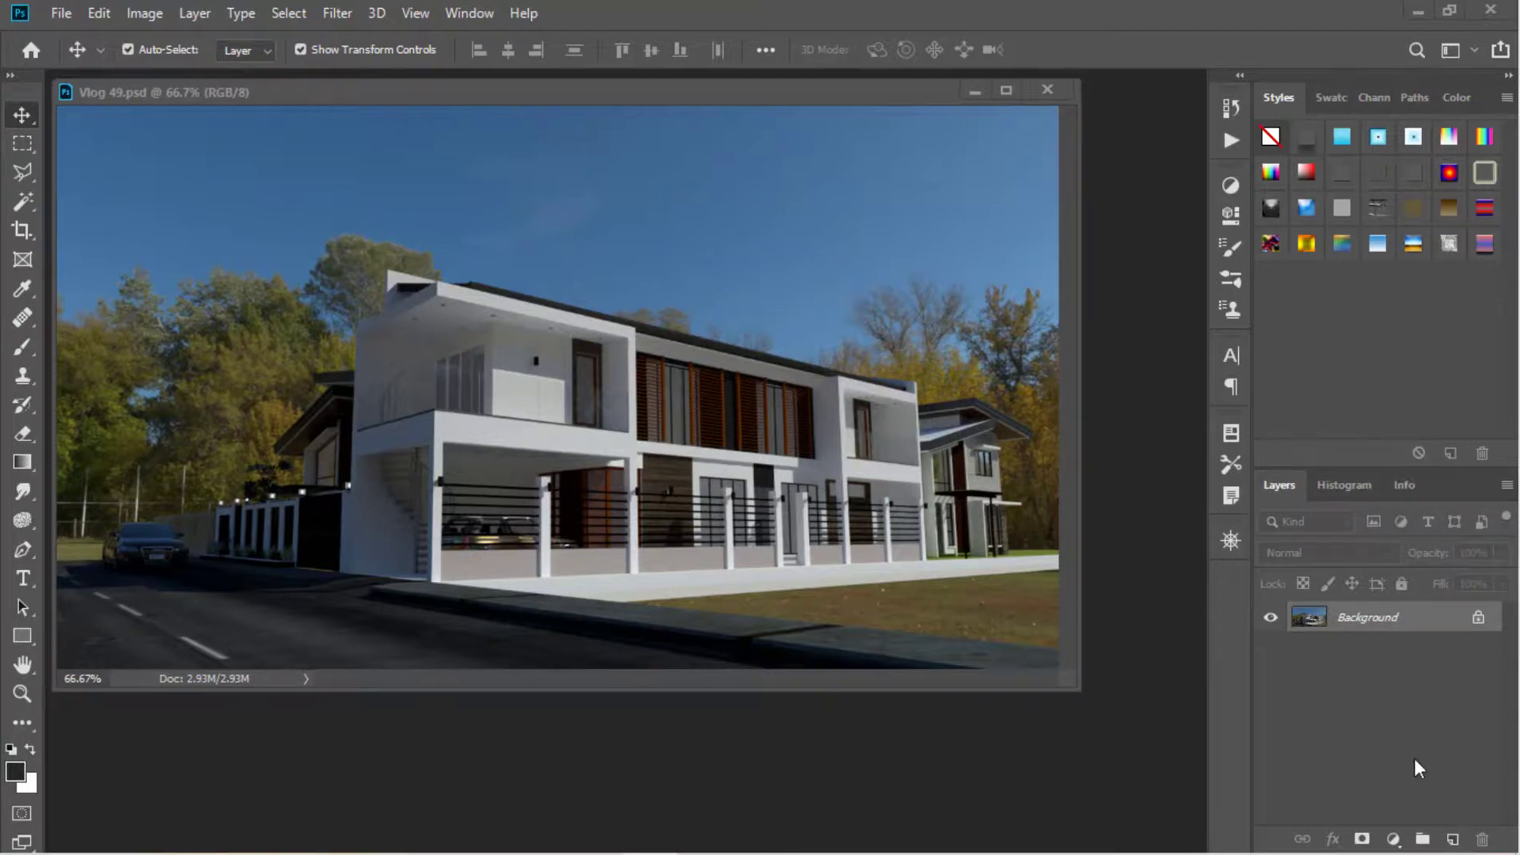
Reopen the Curves dialog and position it over the image
click(145, 14)
mouse_move(164, 73)
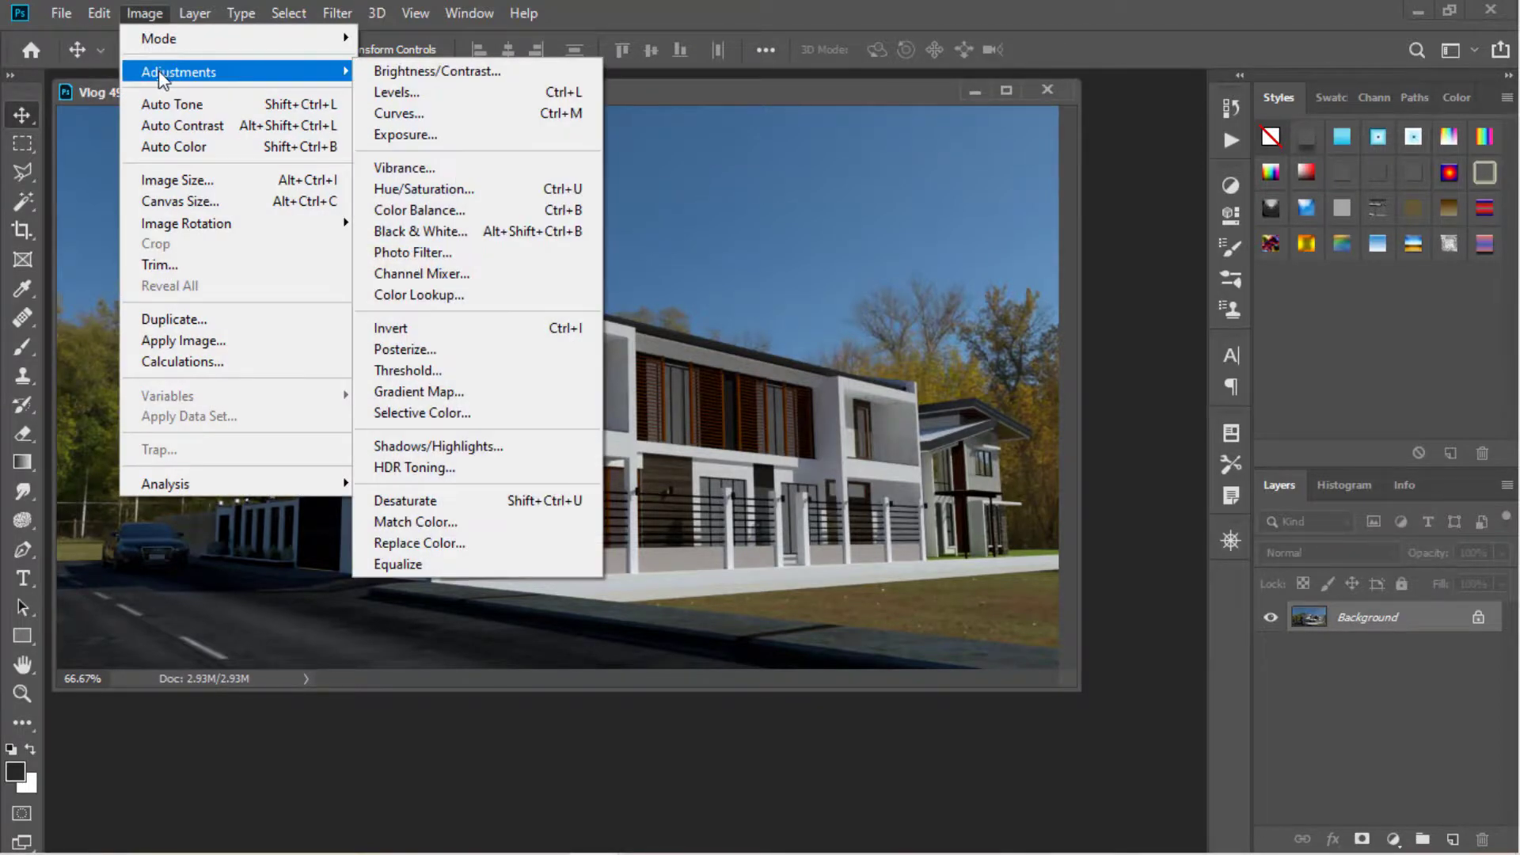
click(405, 114)
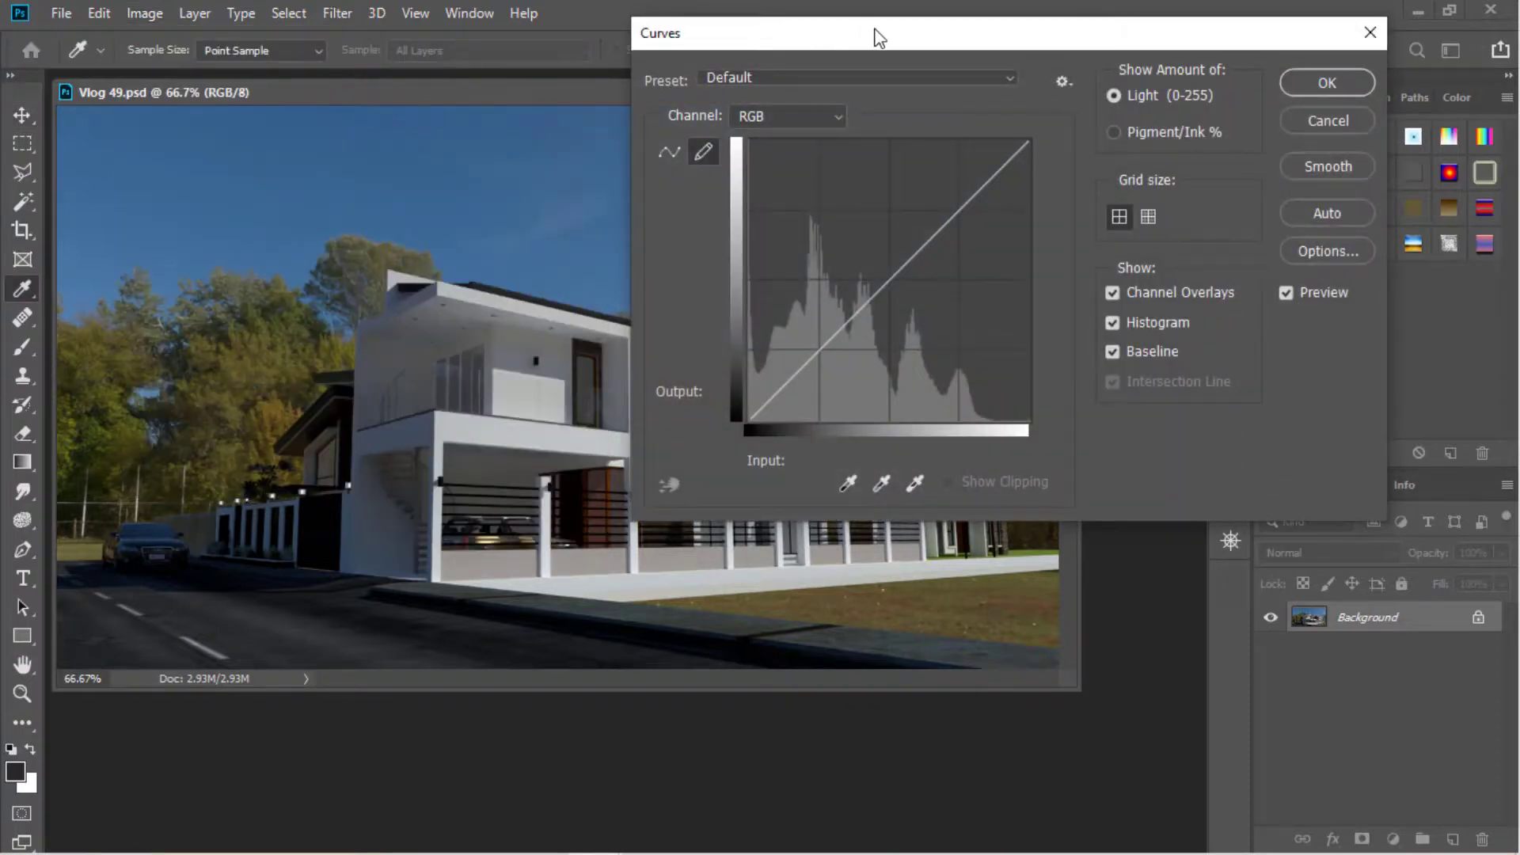
drag(879, 37, 1187, 87)
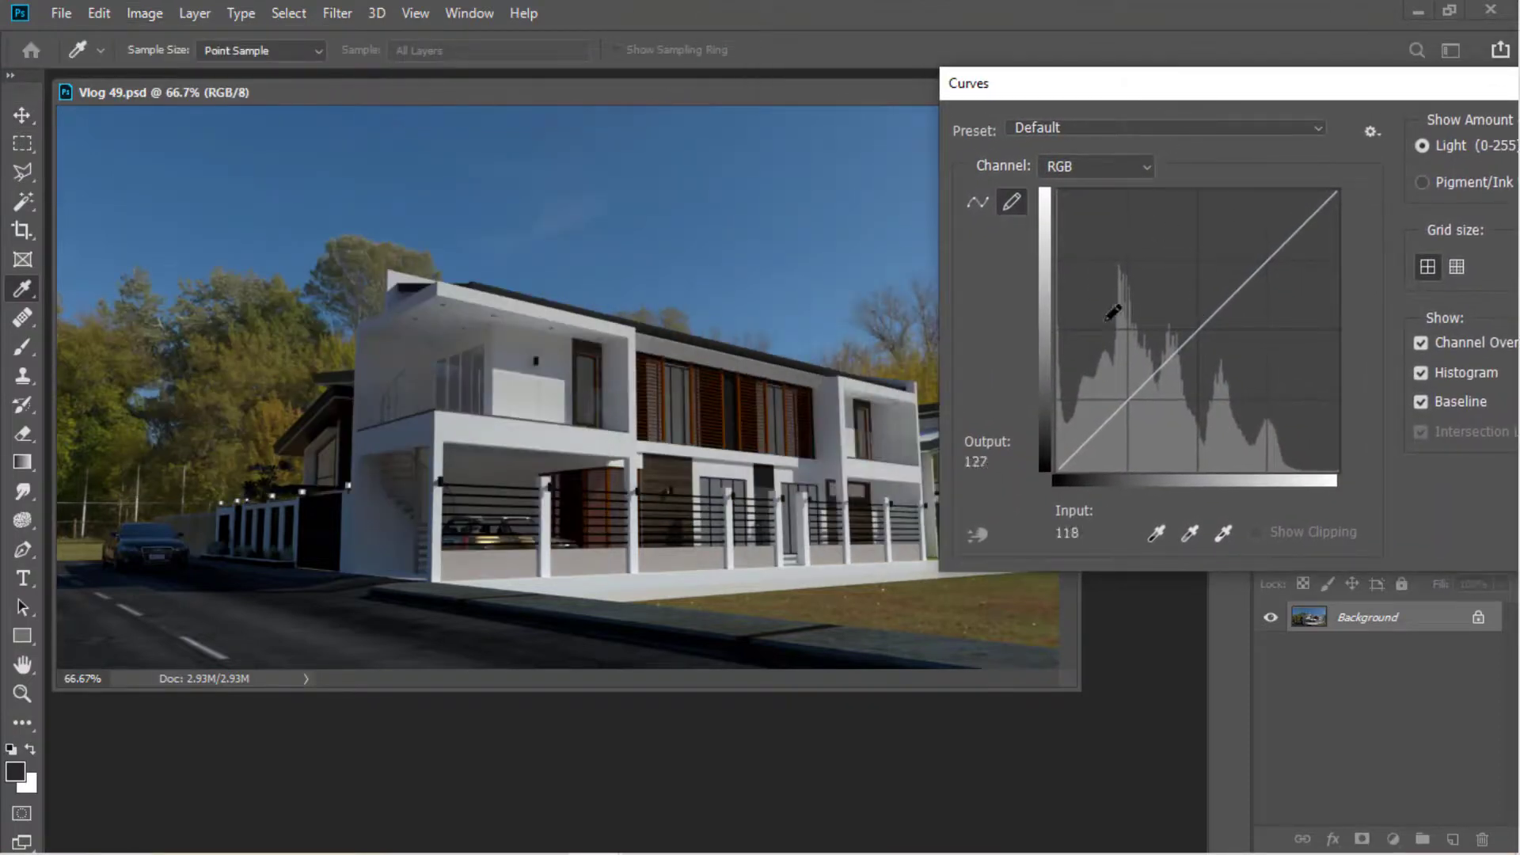
Raise a midtone curve point to 105/134 and set the white input to 228
click(979, 202)
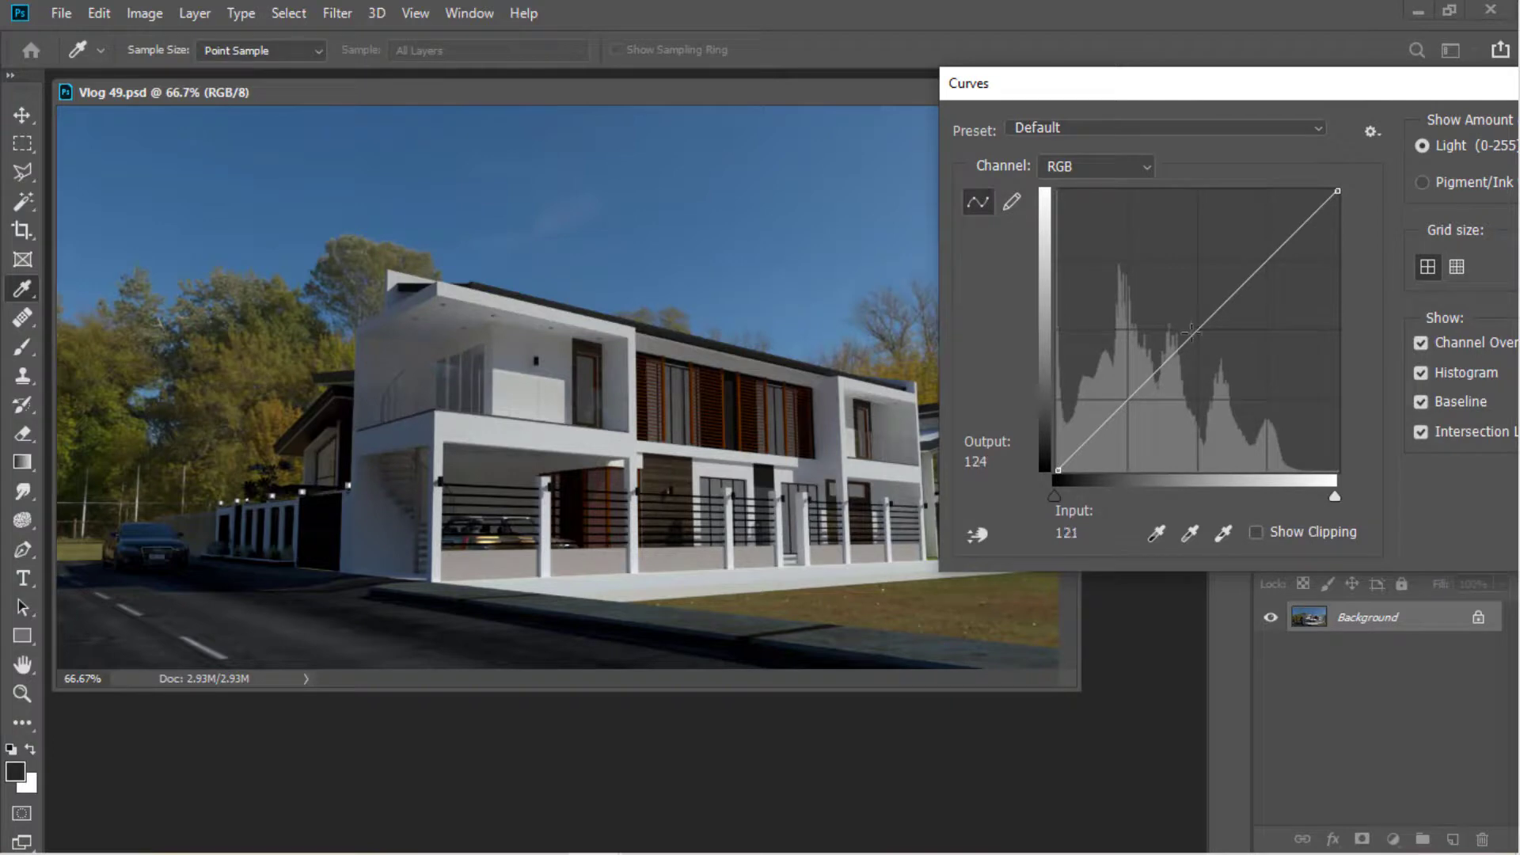
drag(1191, 333, 1172, 323)
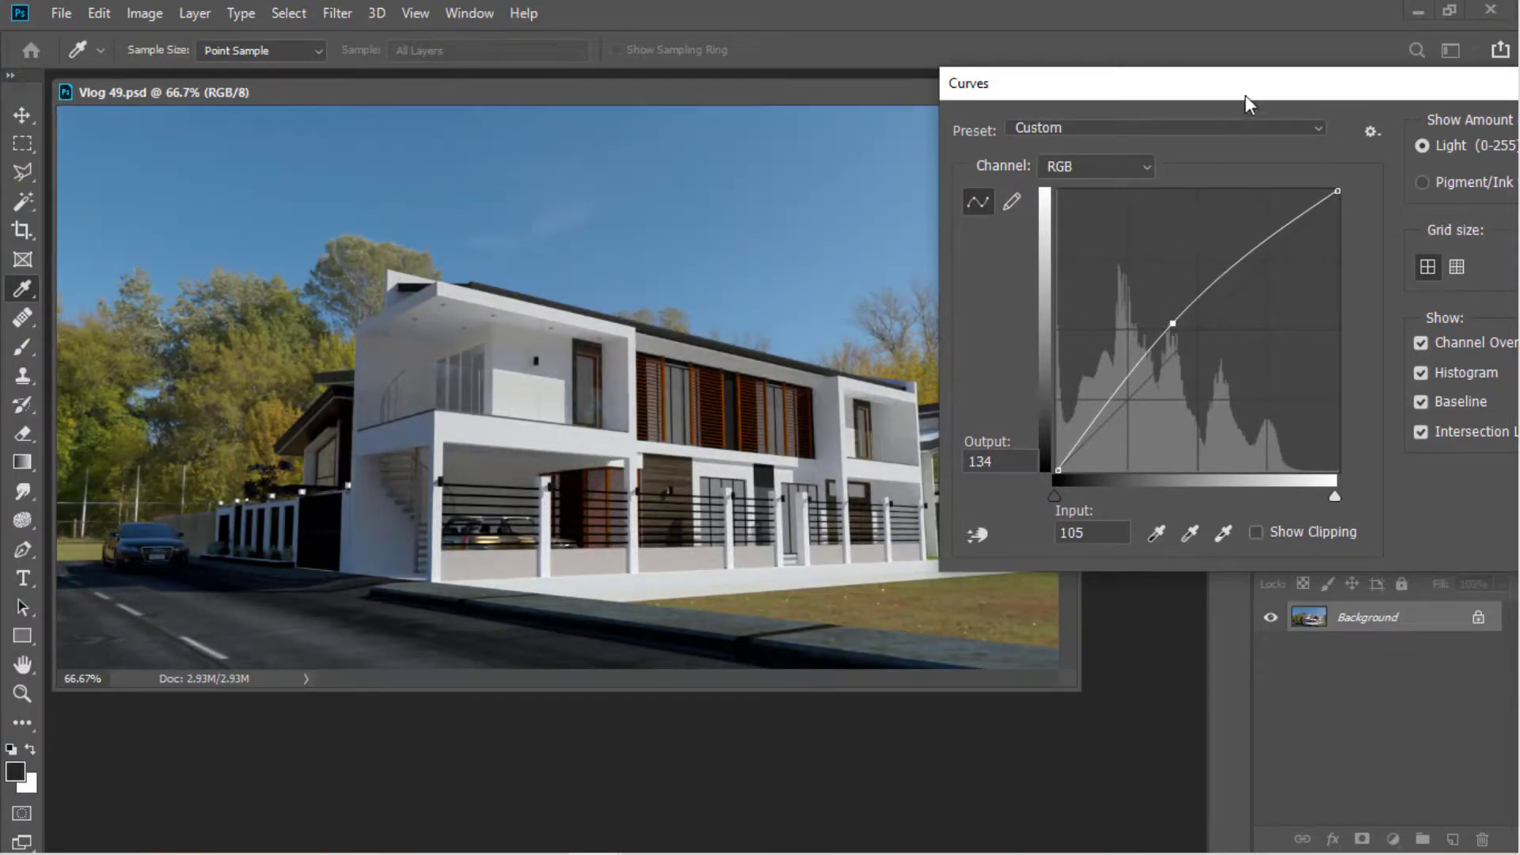
drag(1247, 95, 1277, 28)
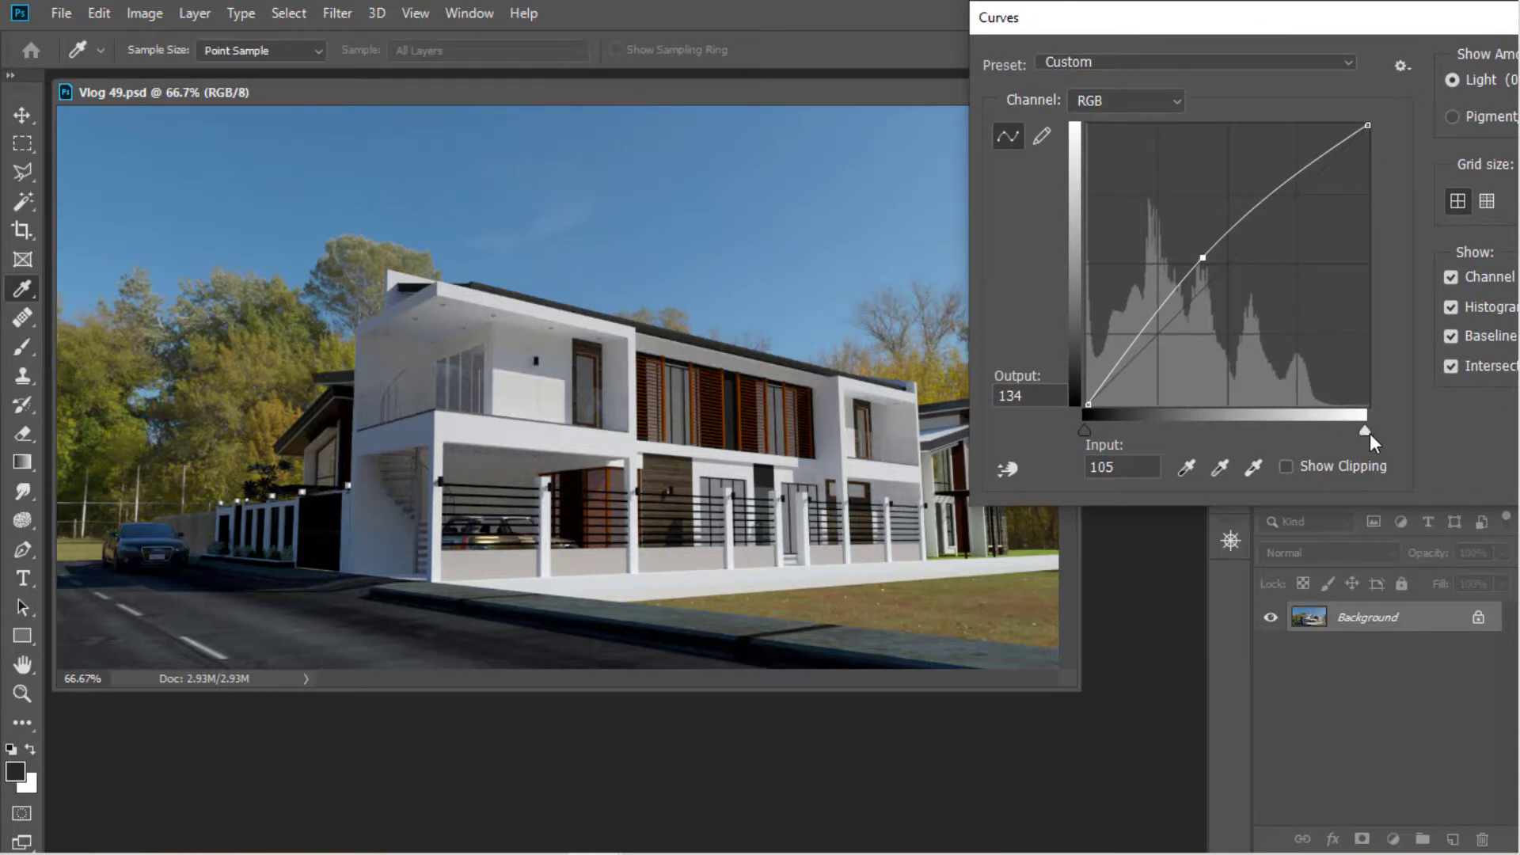
drag(1365, 432, 1335, 433)
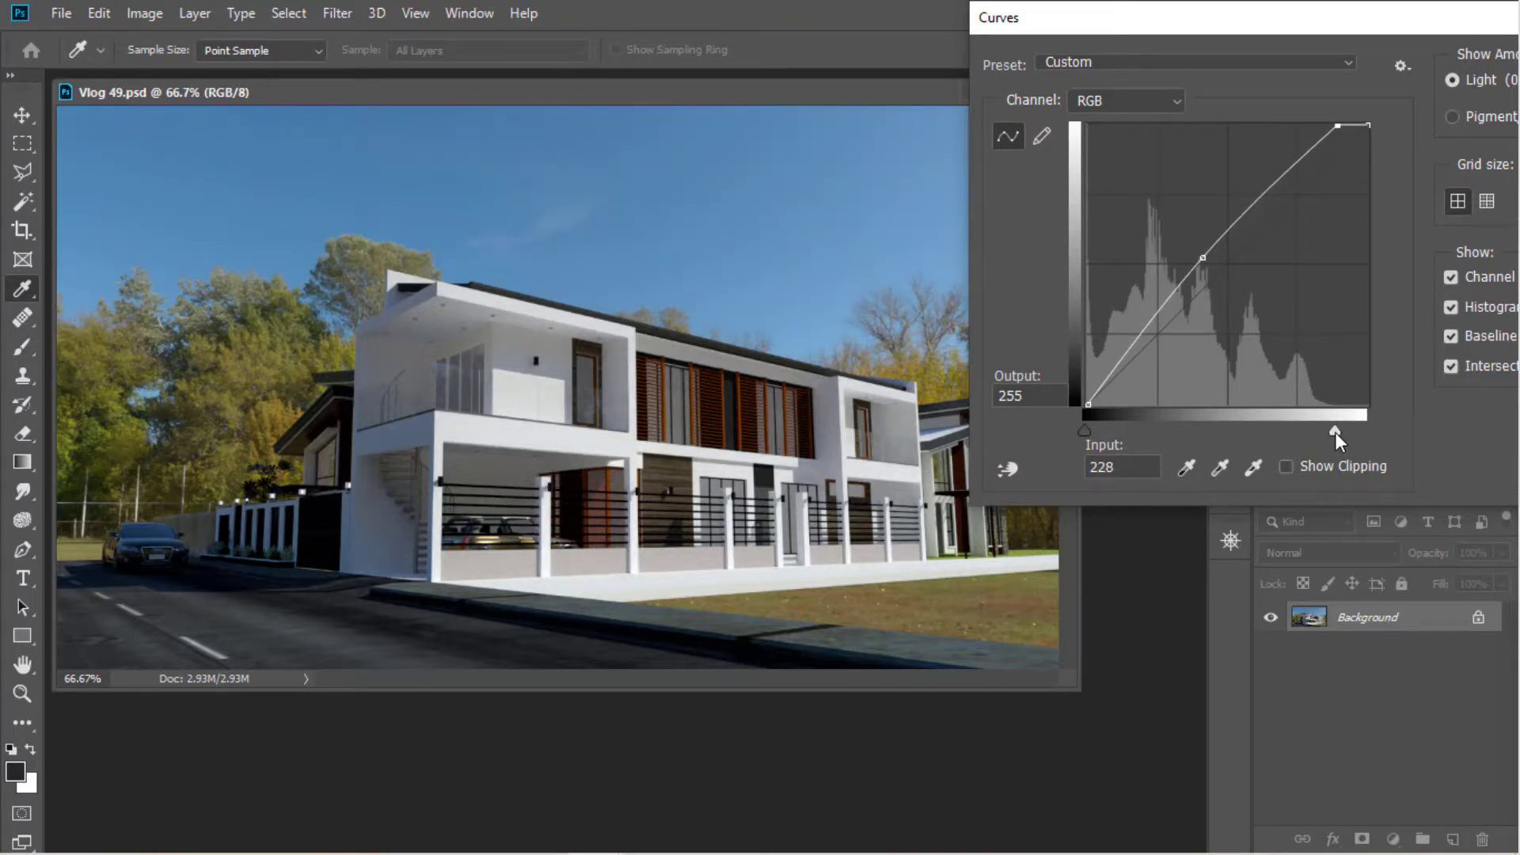
drag(1335, 432, 1335, 432)
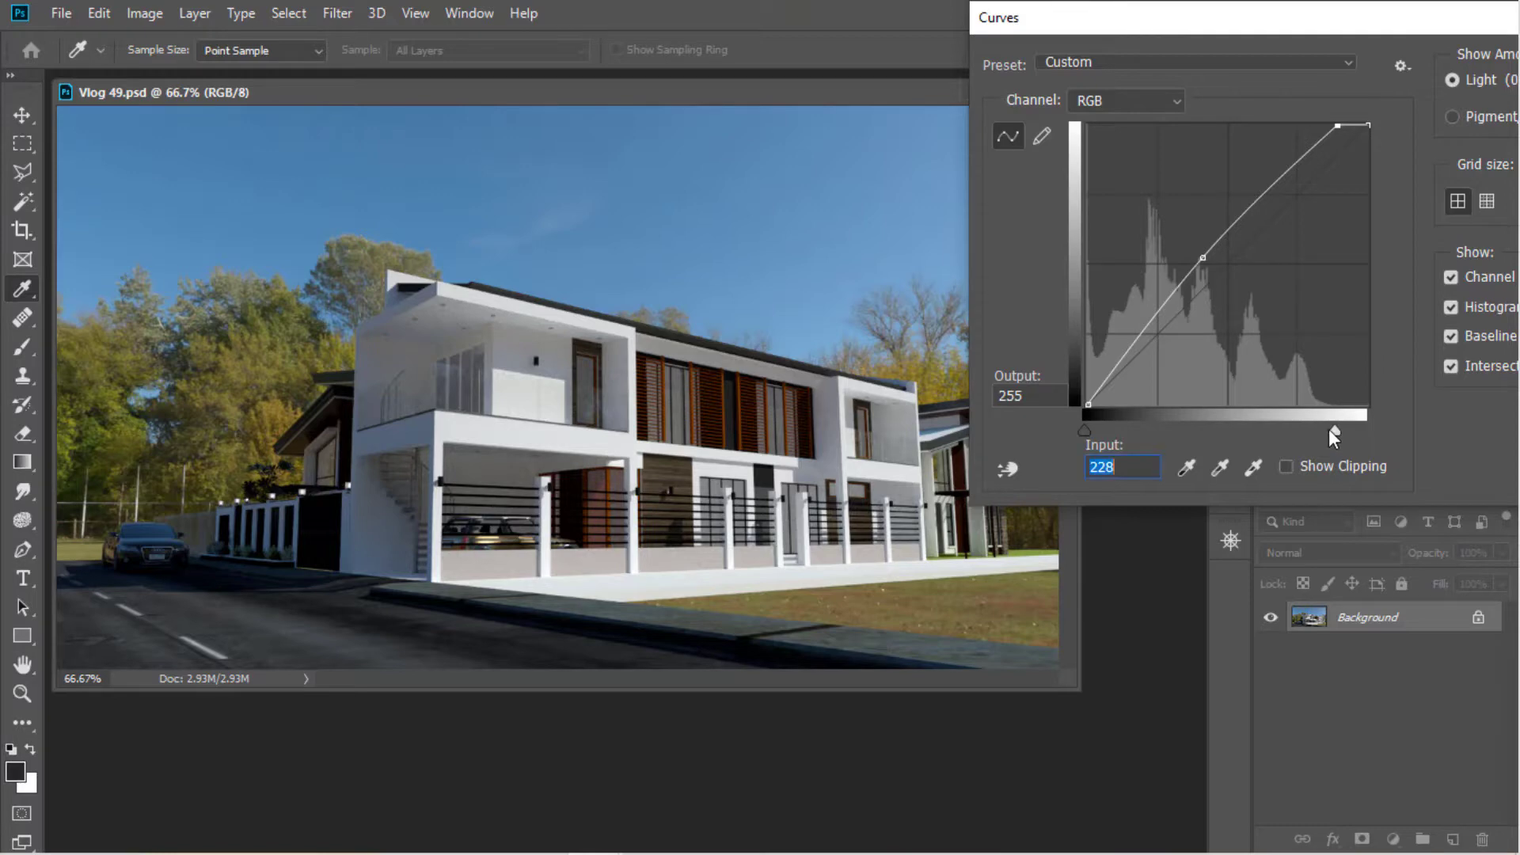